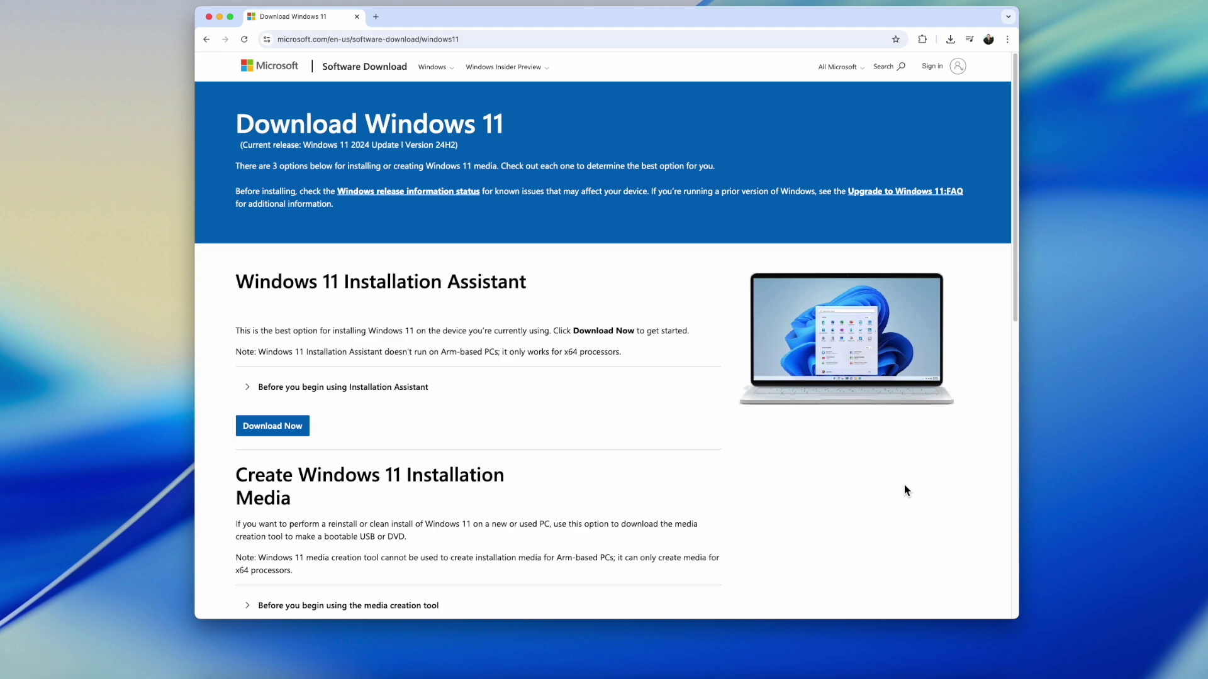
Select the Windows 11 multi-edition ISO for x64 devices and confirm it
scroll(904, 485, down, 5)
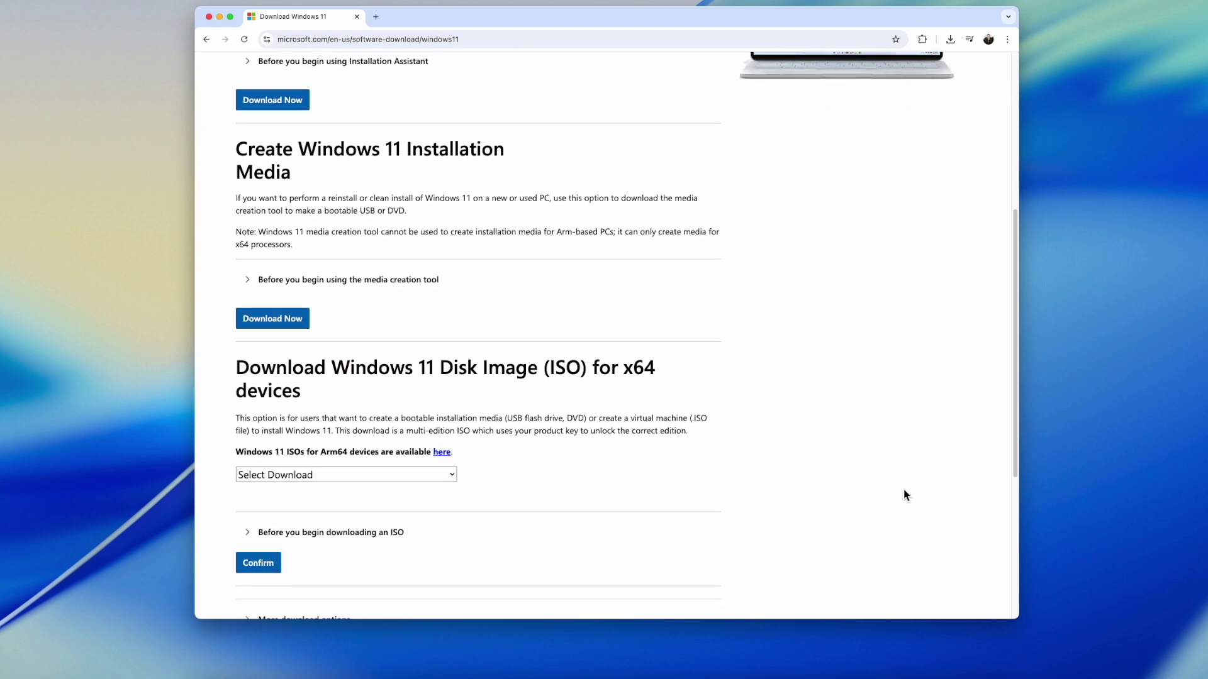
scroll(905, 494, down, 3)
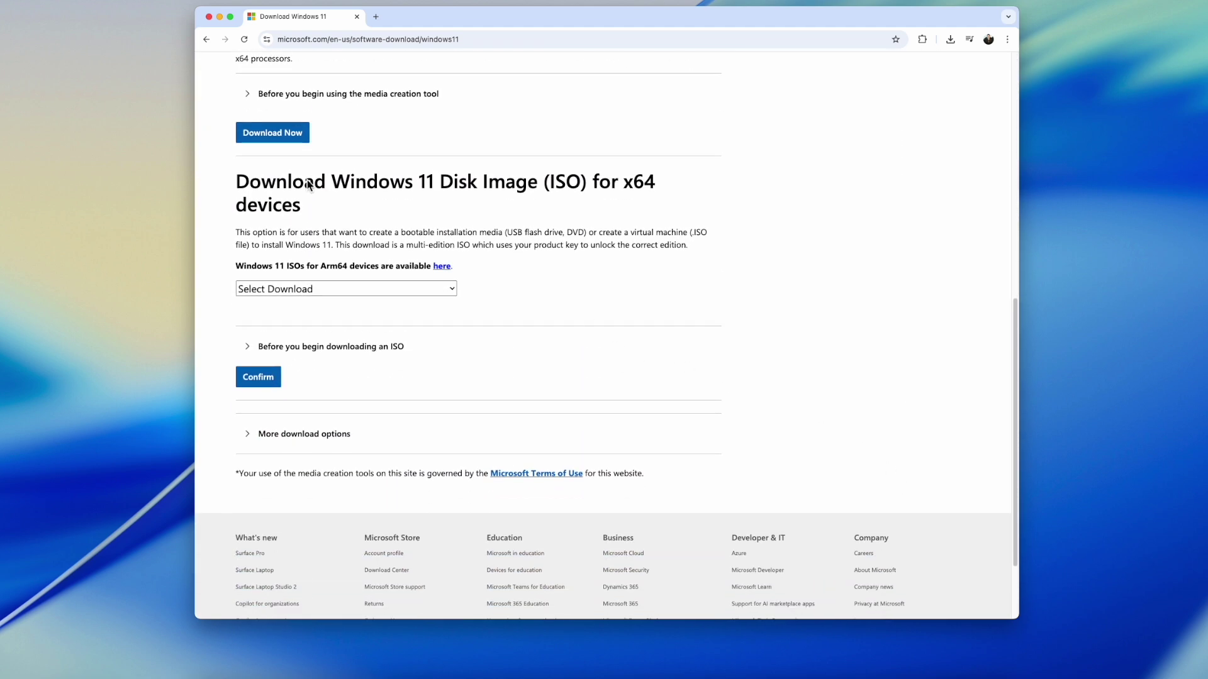
click(364, 288)
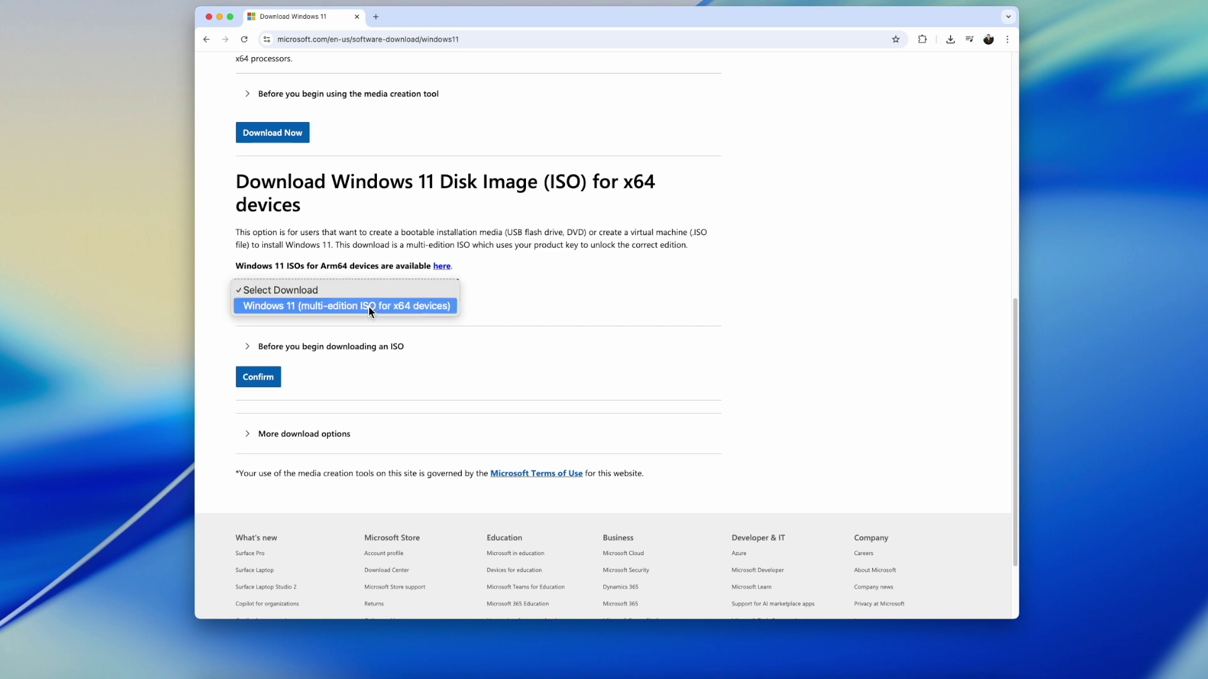
click(370, 306)
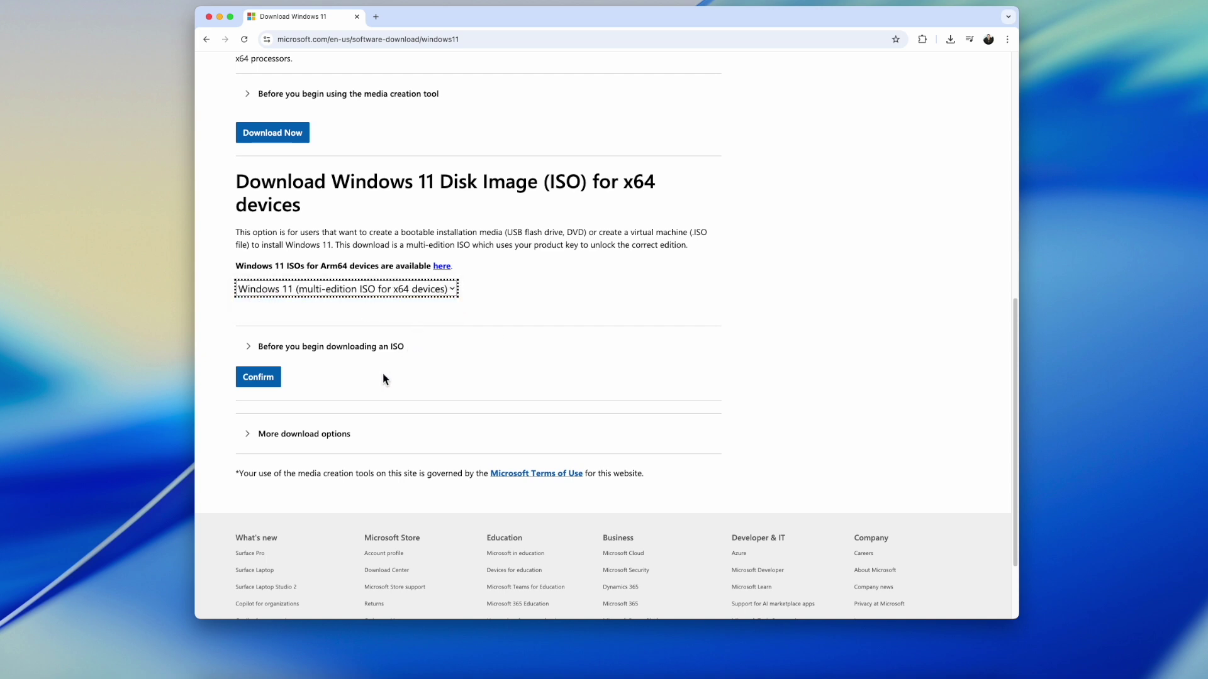
click(265, 380)
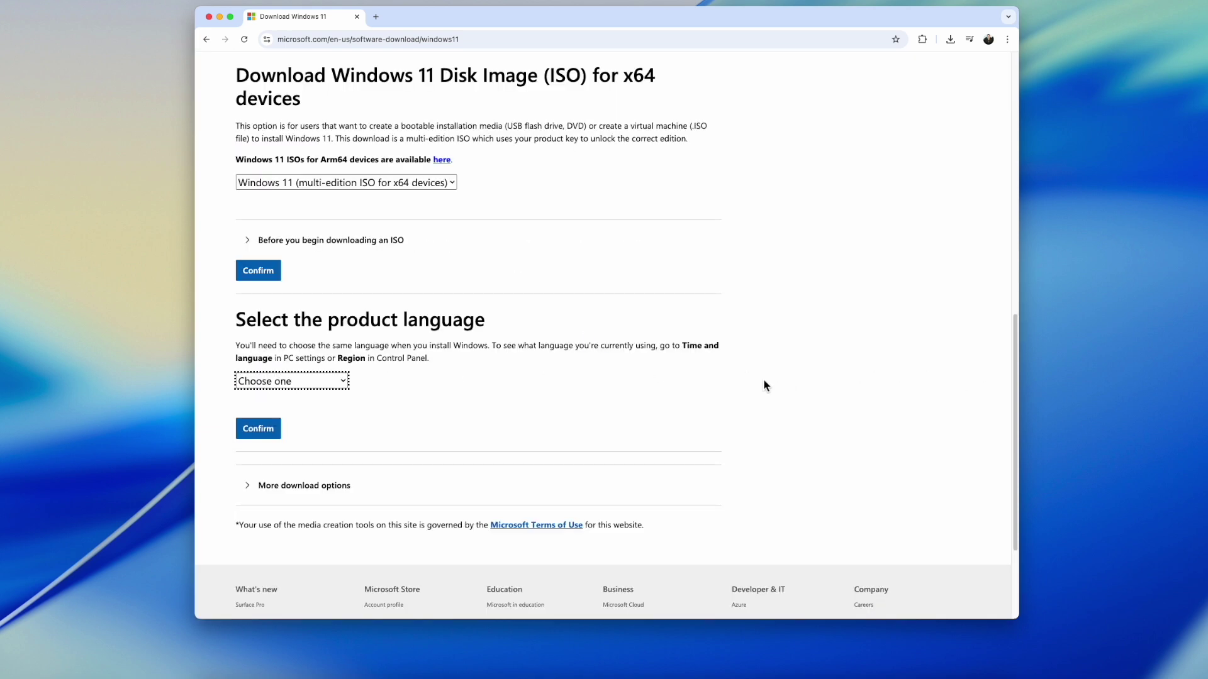
Choose English (United States) as the product language and start the 64-bit download
click(321, 384)
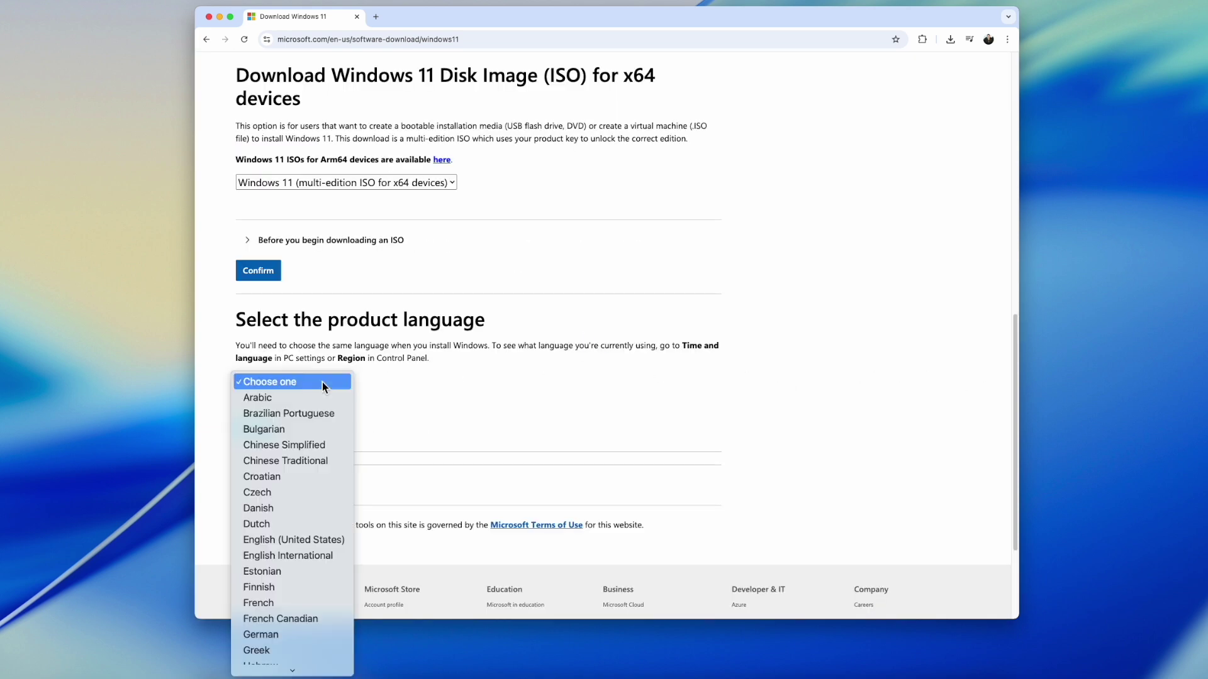
click(315, 540)
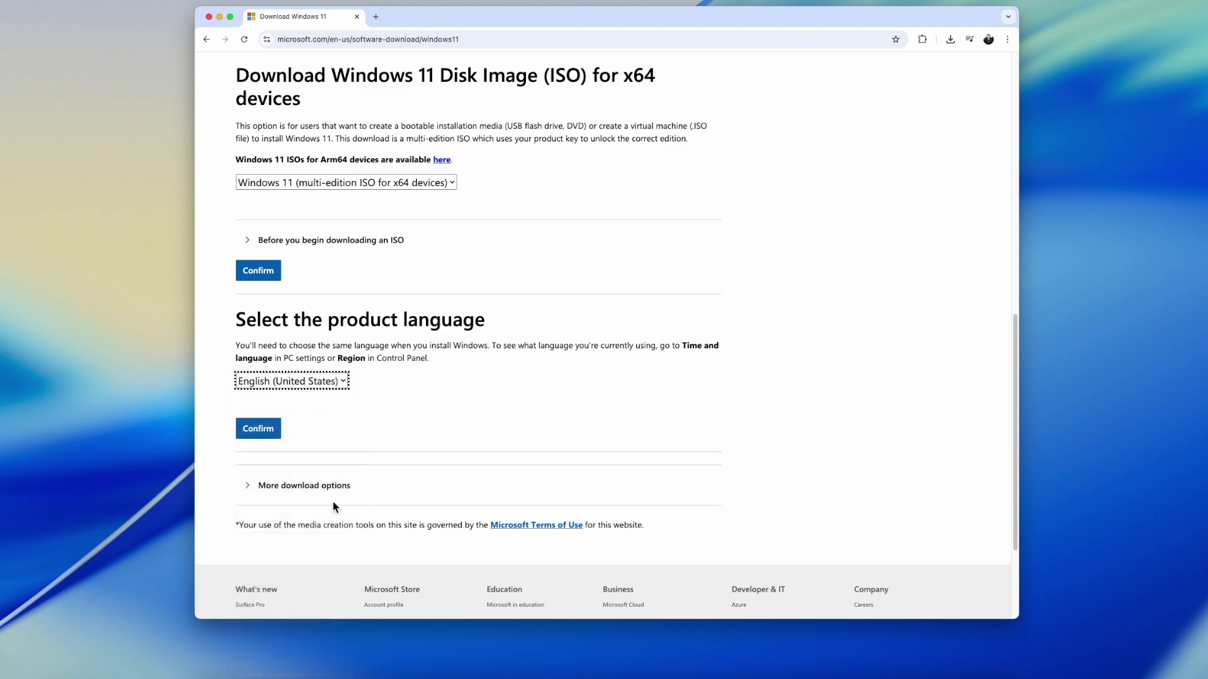
click(258, 429)
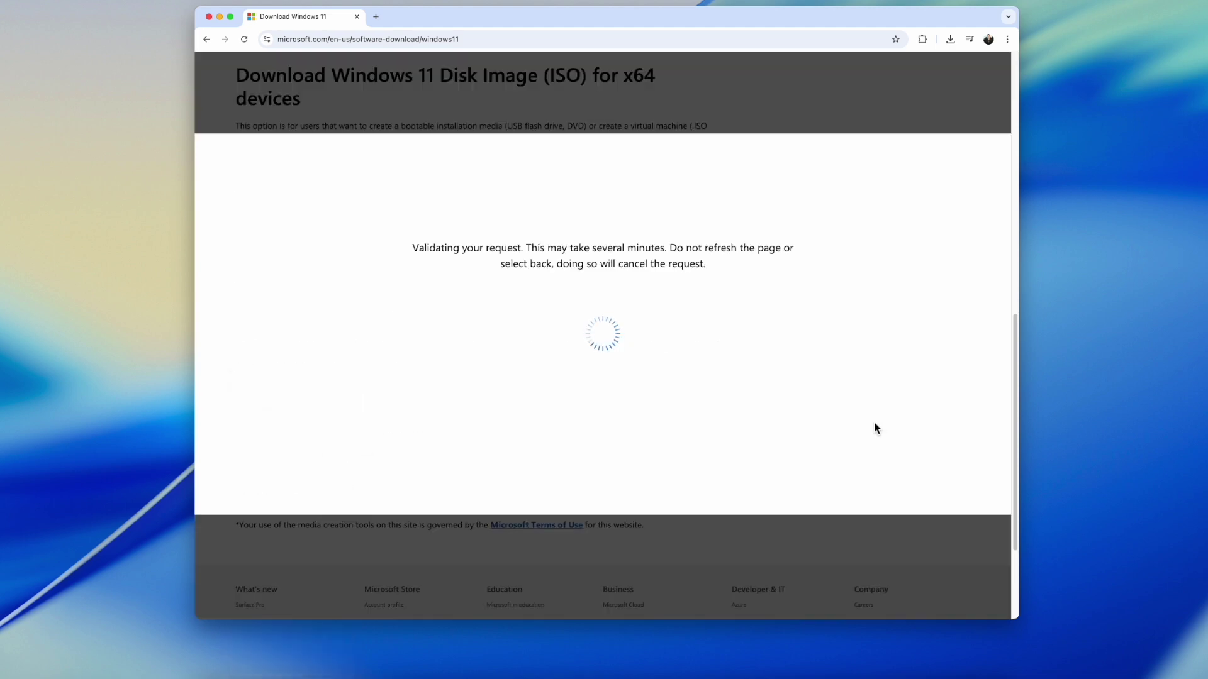
scroll(875, 428, down, 3)
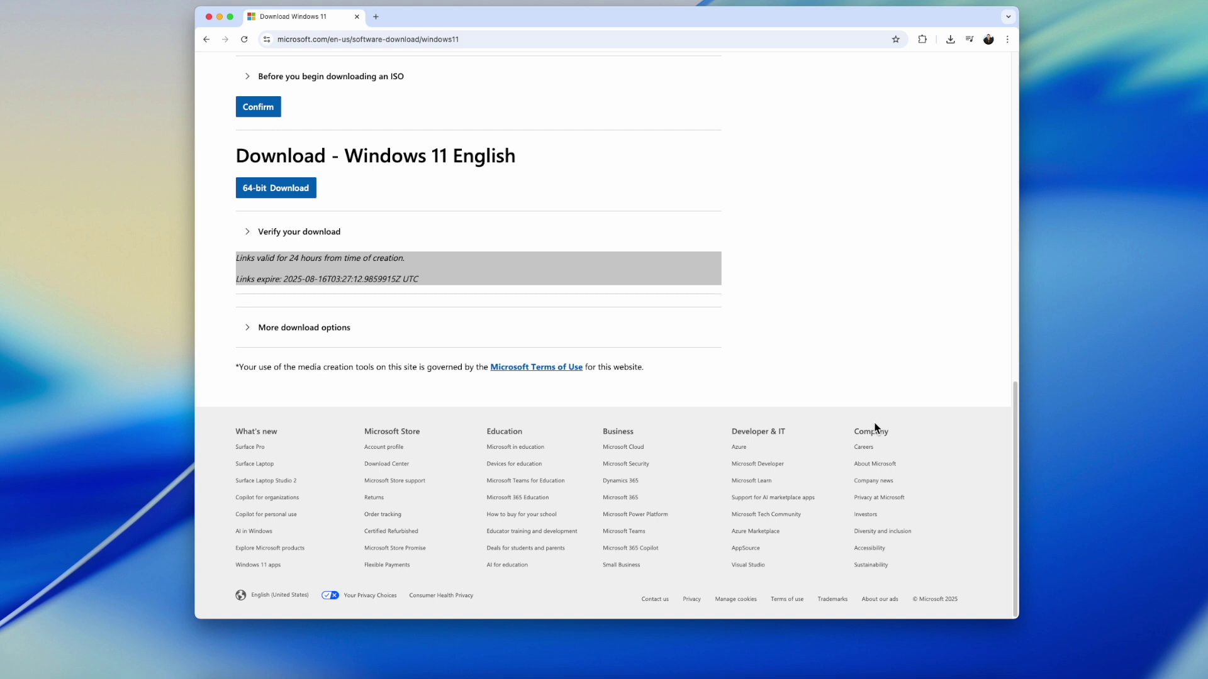
click(302, 192)
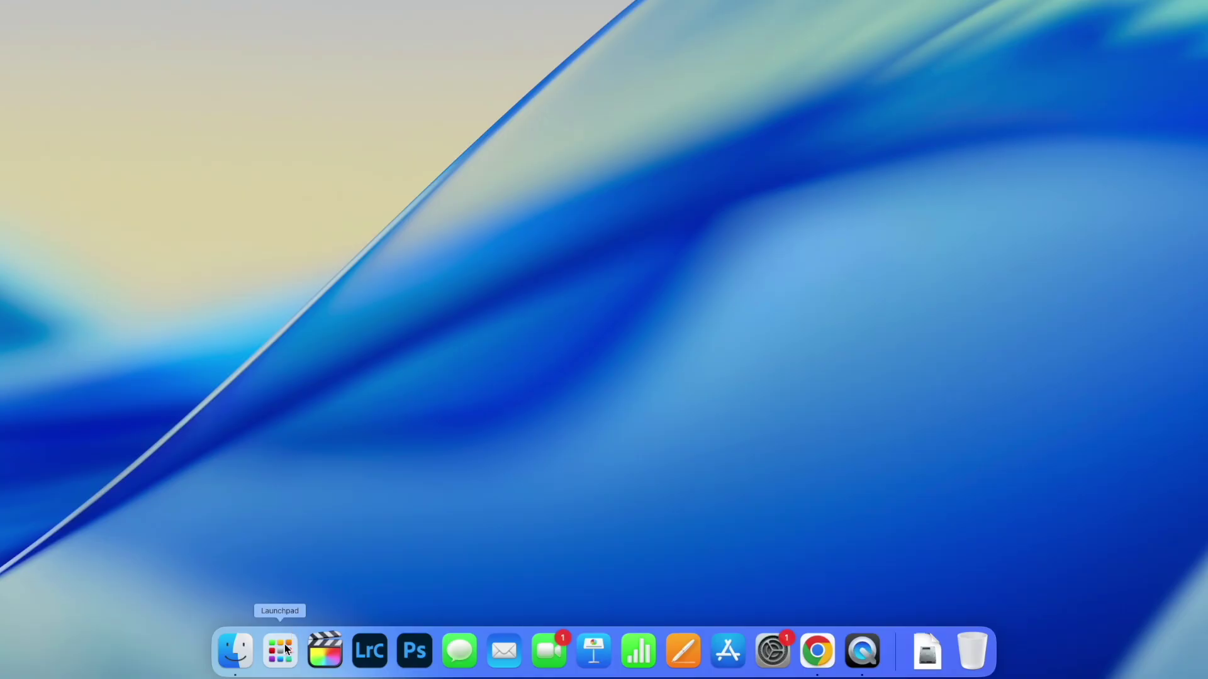
Launch Disk Utility from Launchpad's Other folder
click(279, 651)
click(1126, 538)
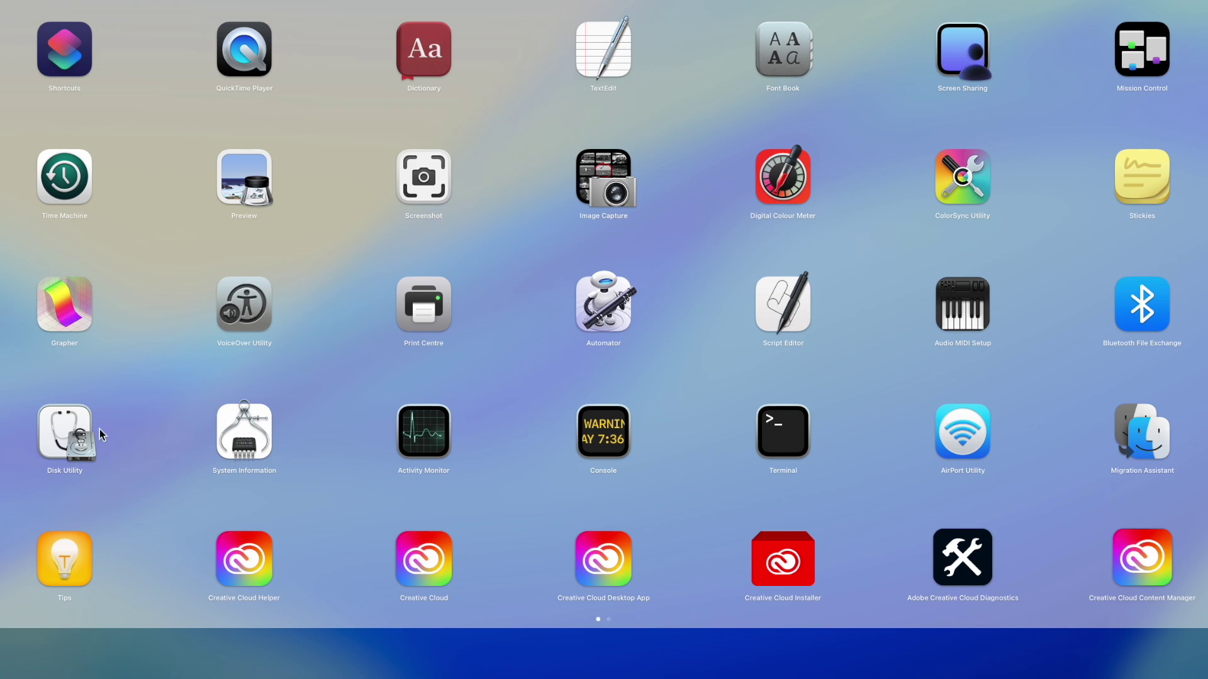
click(55, 432)
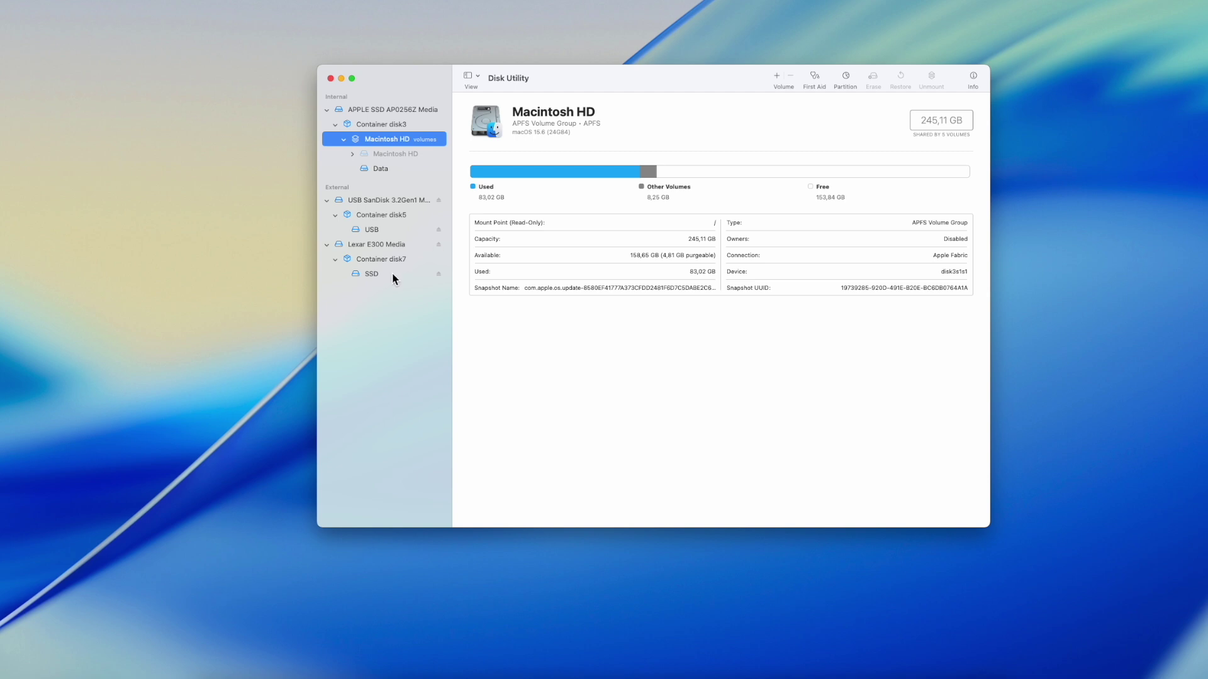
Erase the USB SanDisk 3.2Gen1 Media drive as MS-DOS (FAT), named USB
click(397, 201)
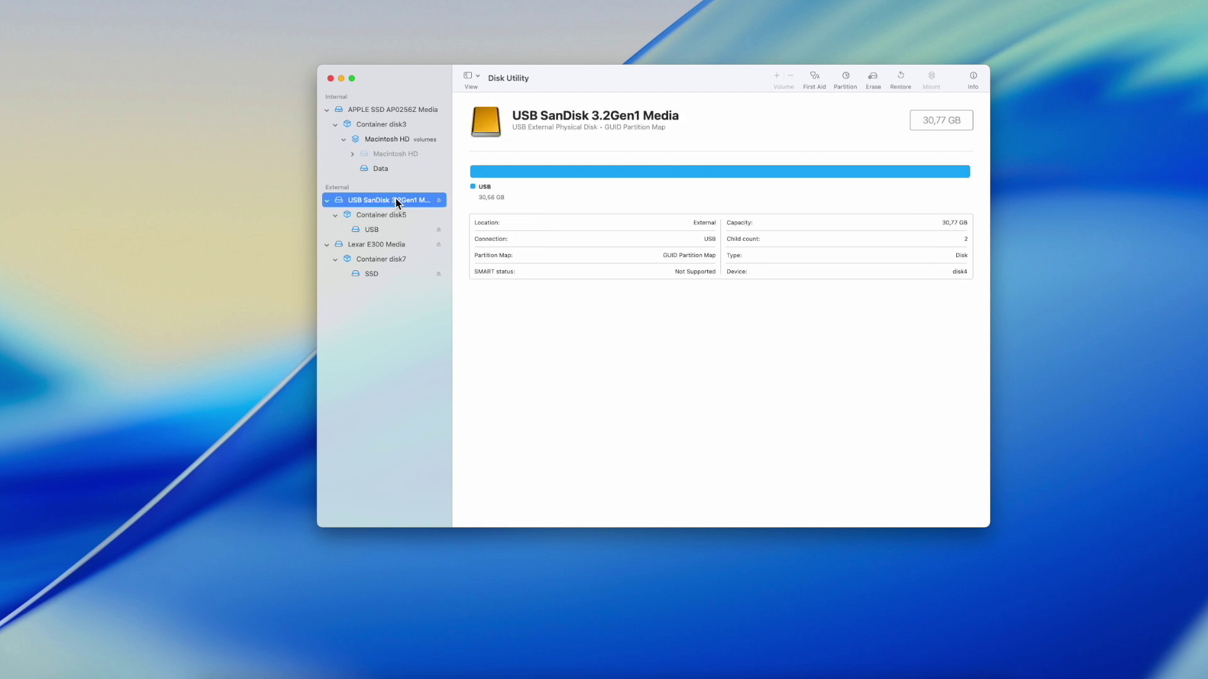
click(874, 75)
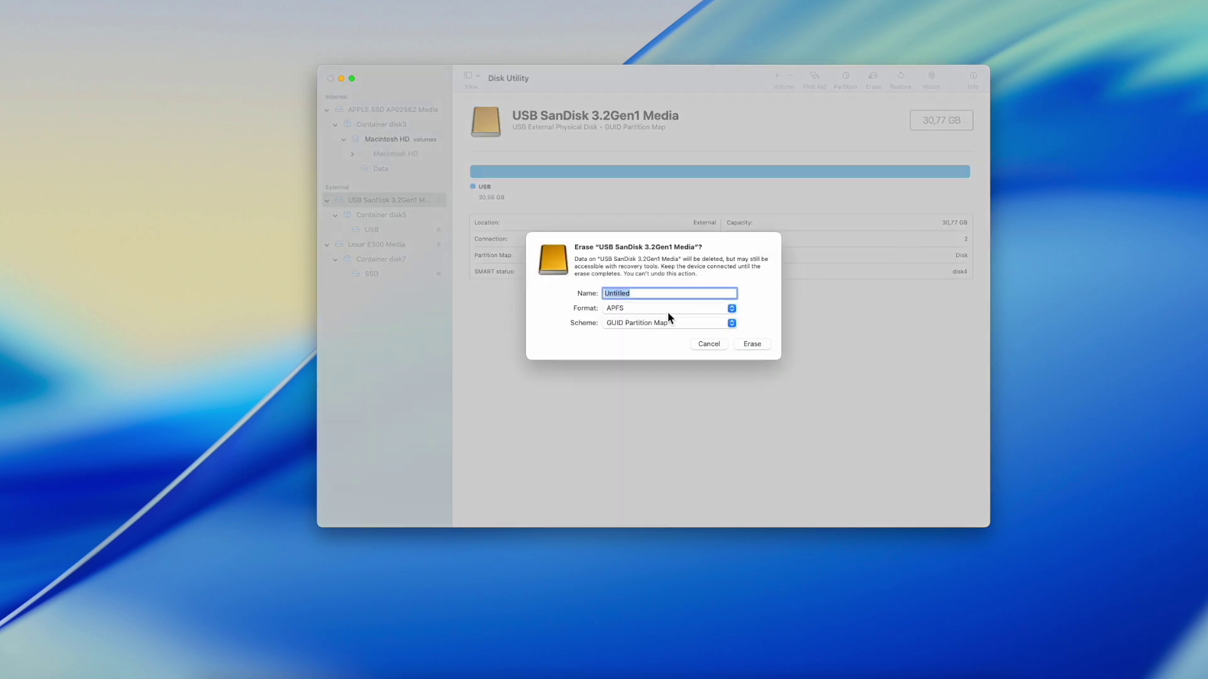
click(643, 307)
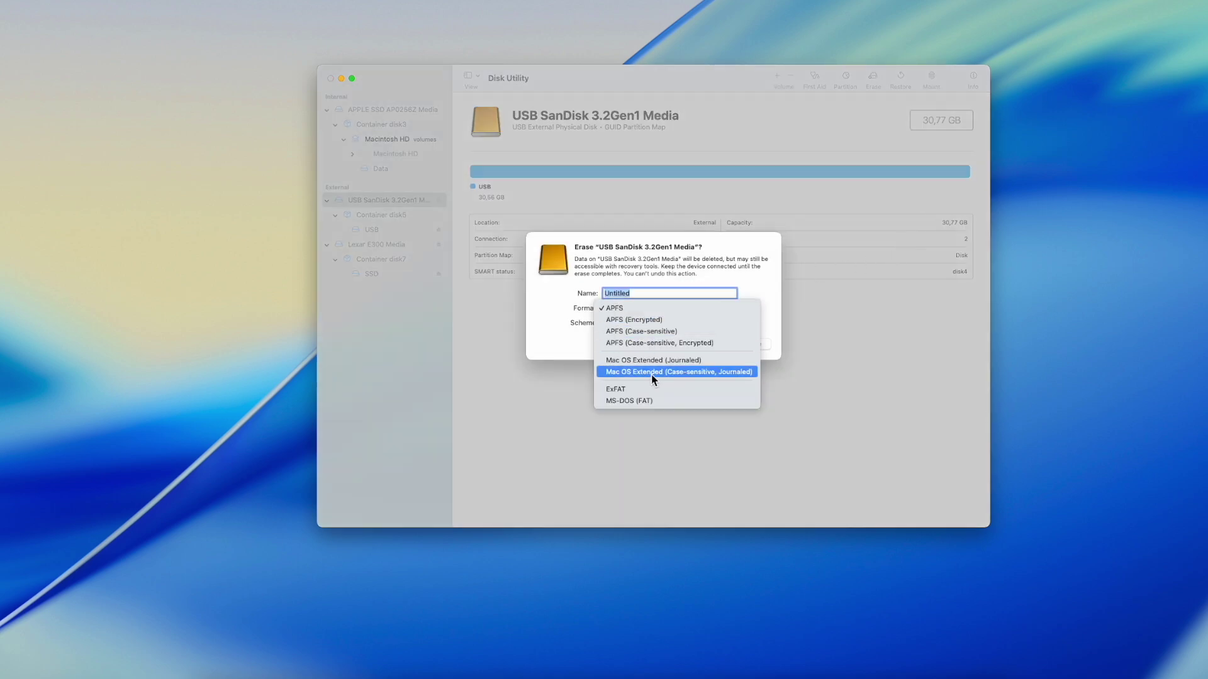
click(656, 408)
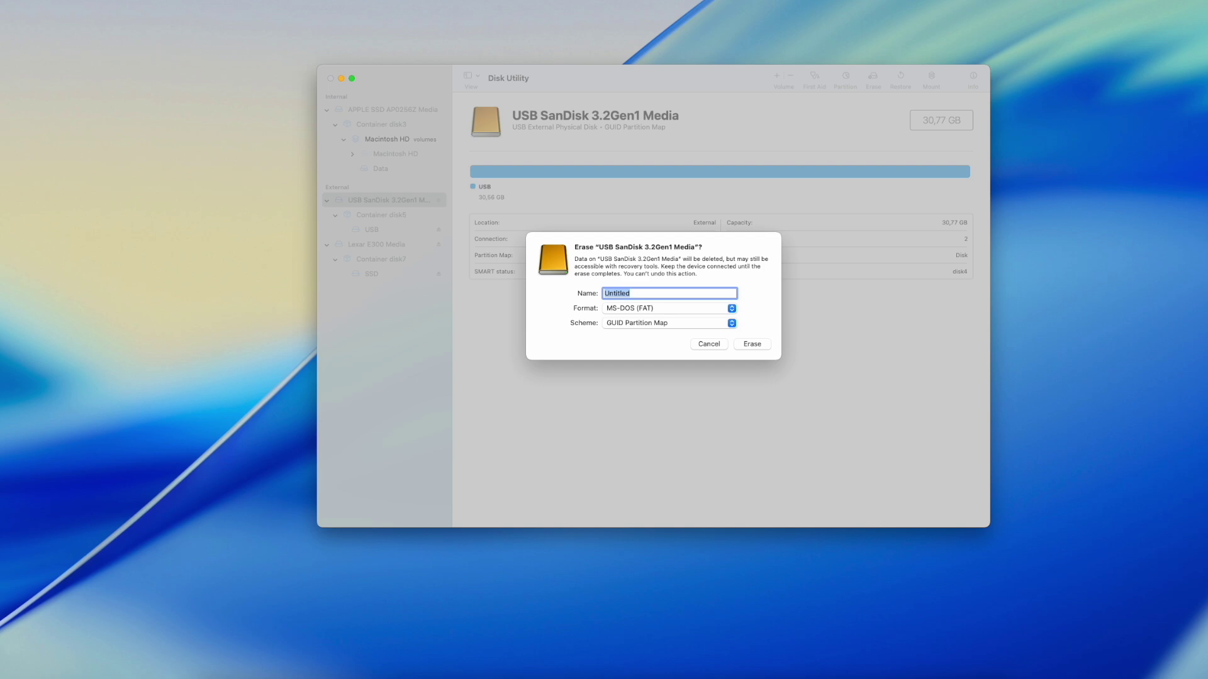
text(USB)
click(752, 344)
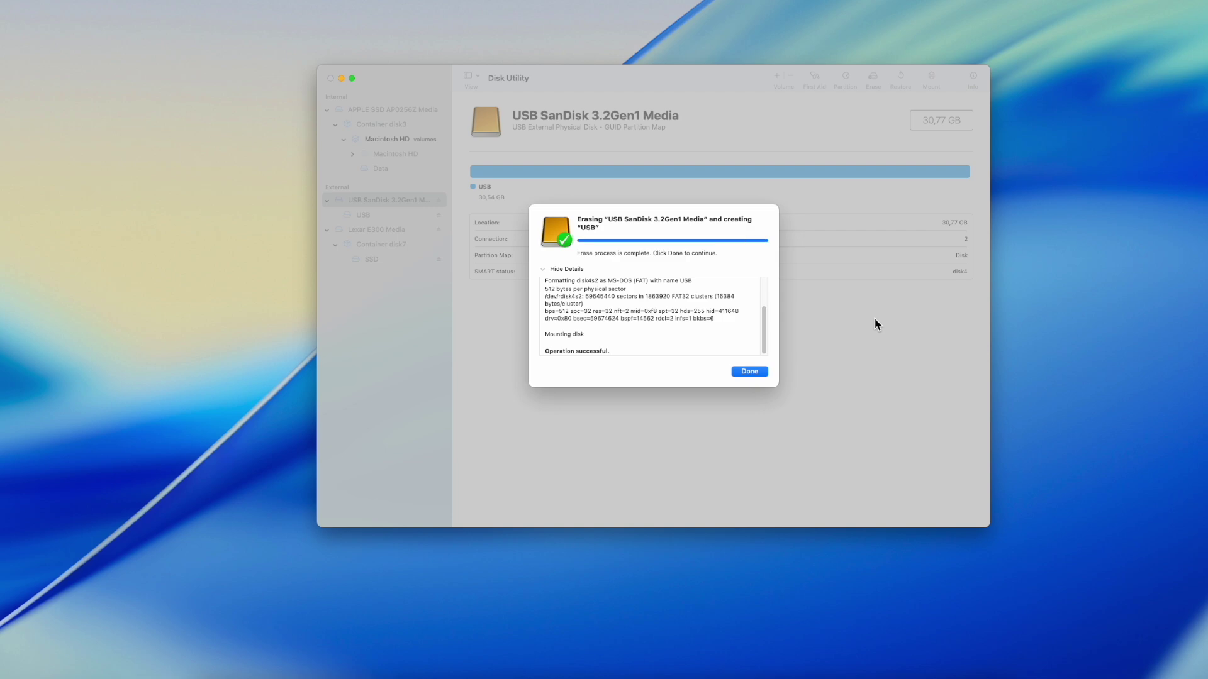
click(749, 371)
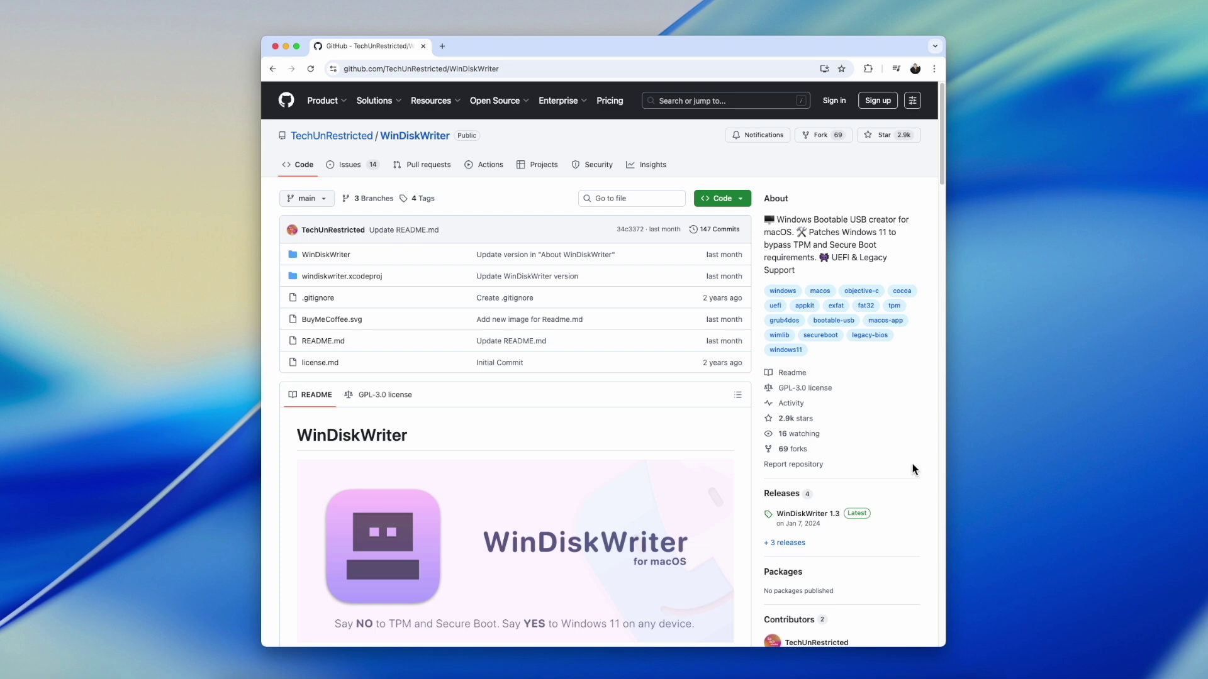
Download WinDiskWriter.1.3.zip from the repository's releases Assets list
scroll(915, 470, down, 3)
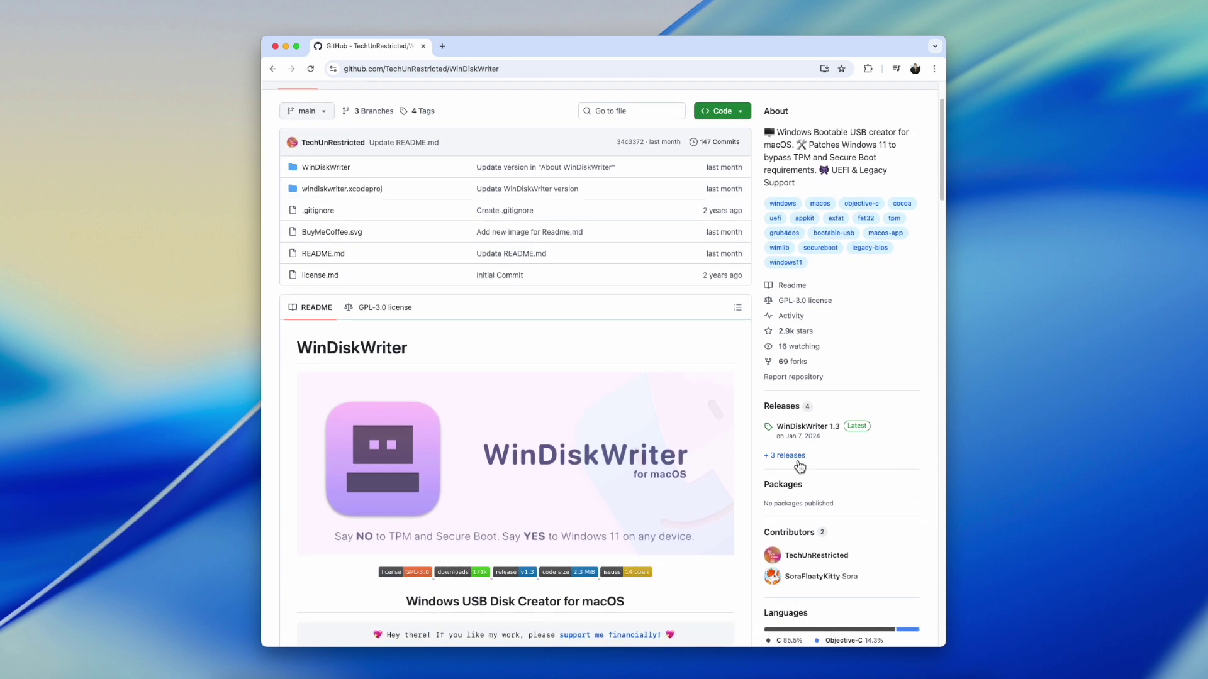
click(786, 456)
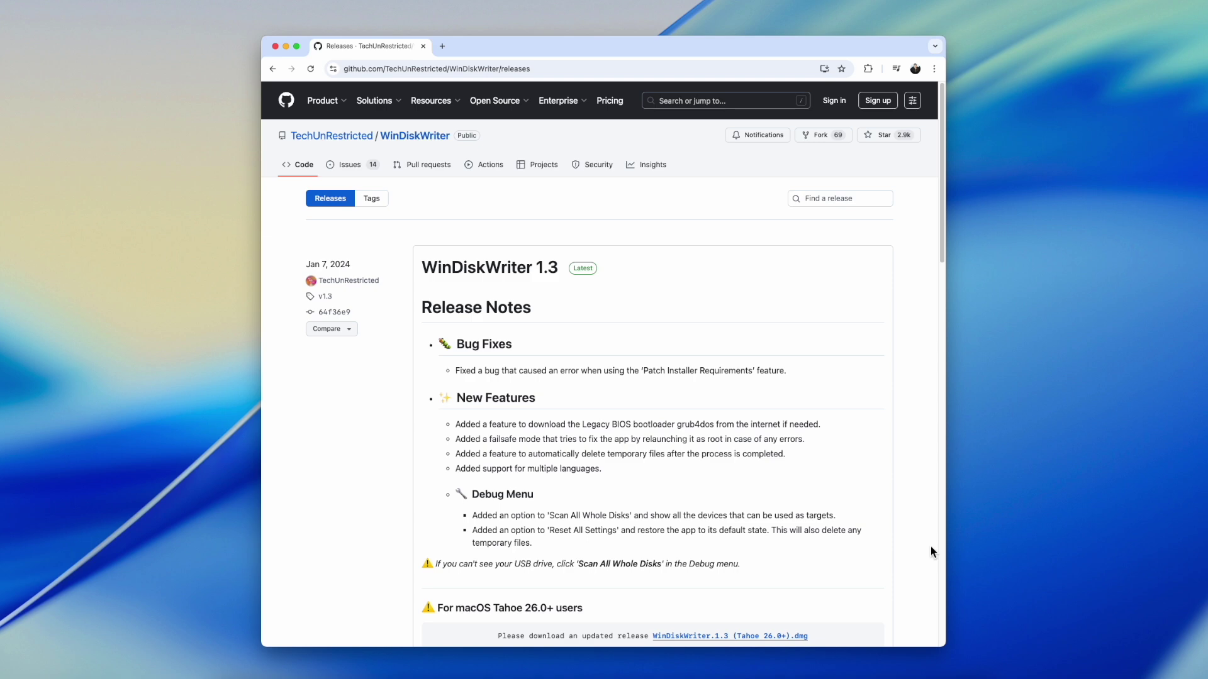
scroll(930, 546, down, 5)
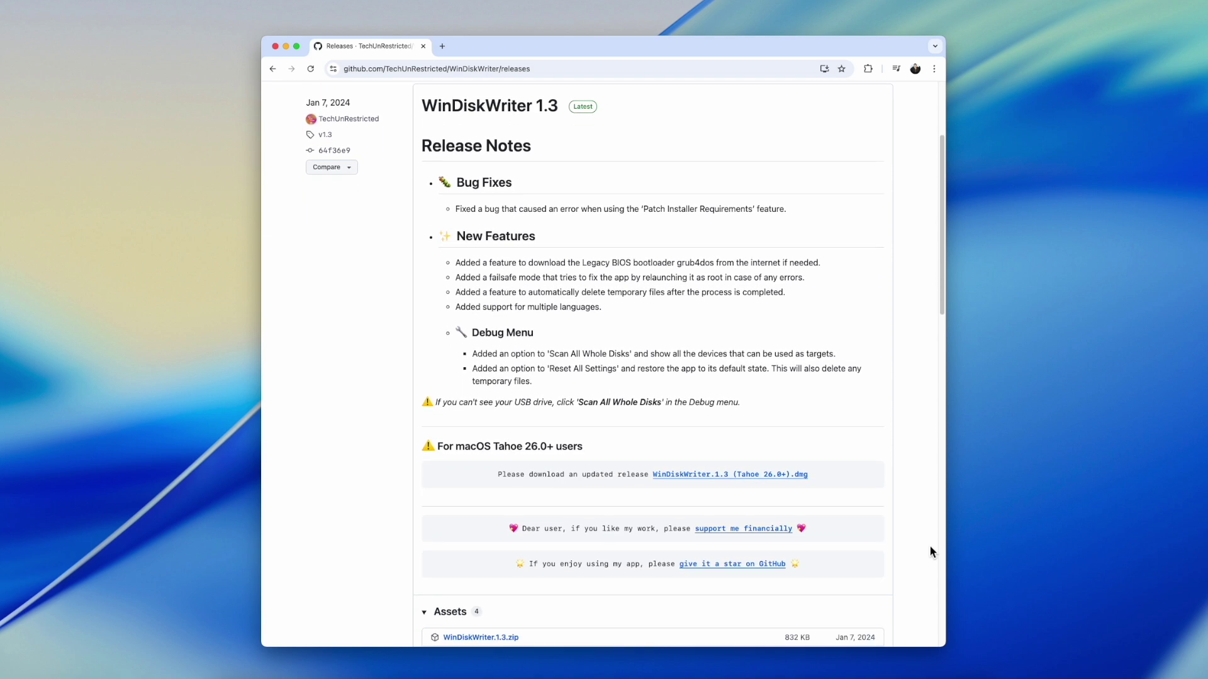
scroll(930, 546, down, 5)
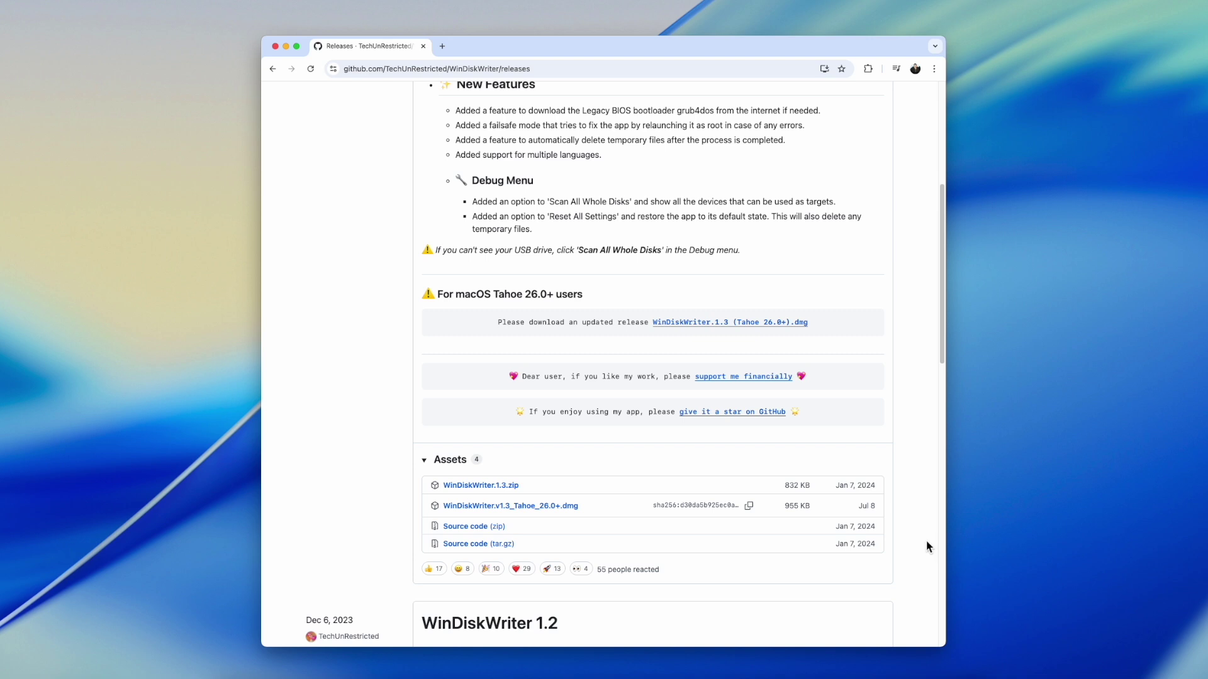
click(481, 486)
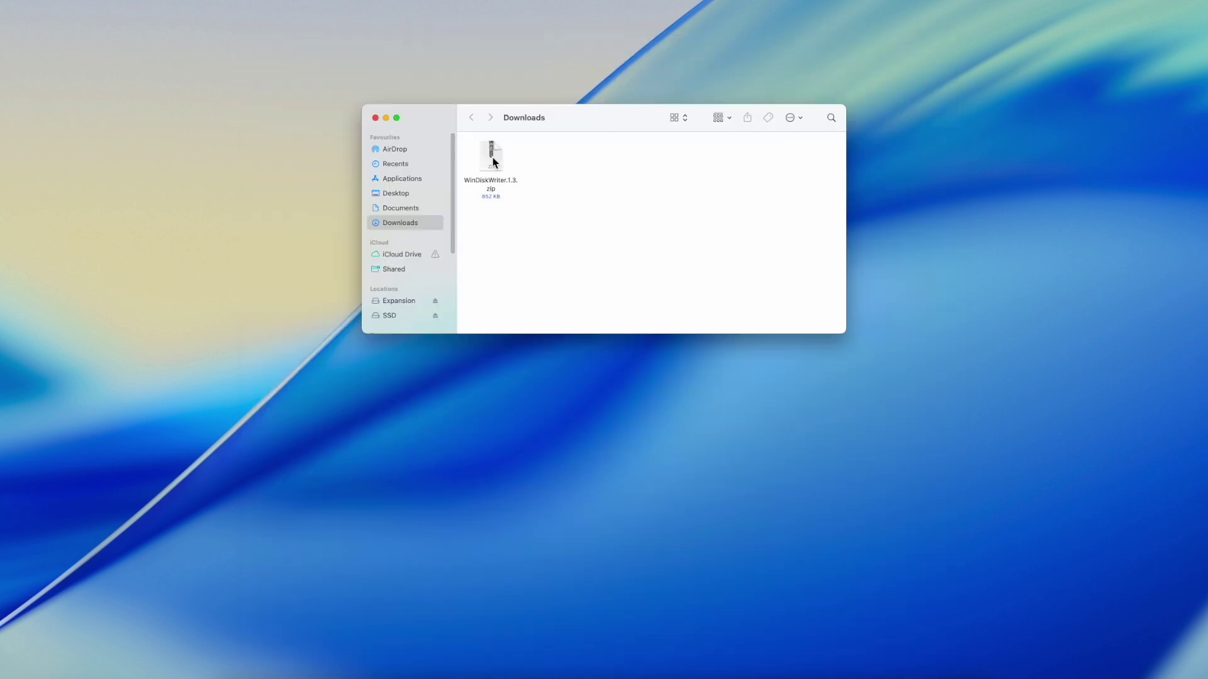
Unzip WinDiskWriter, try launching it from Applications, dismiss the unverified warning, then open System Settings
double_click(492, 158)
click(412, 178)
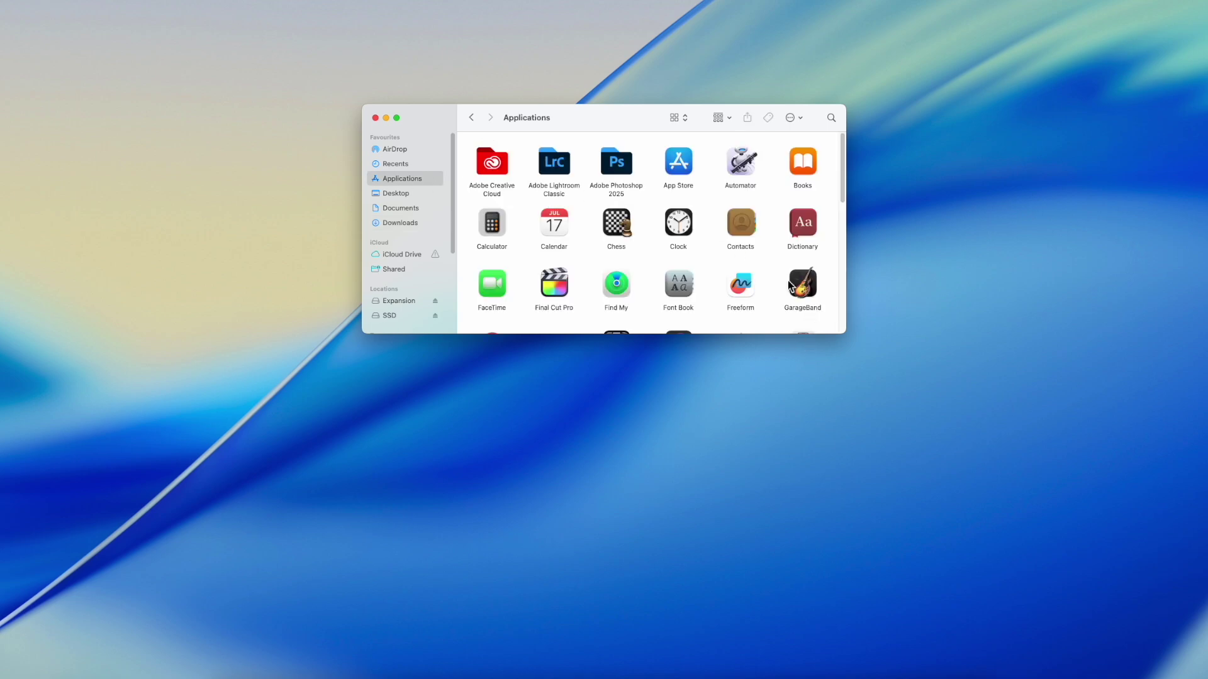
scroll(793, 287, down, 10)
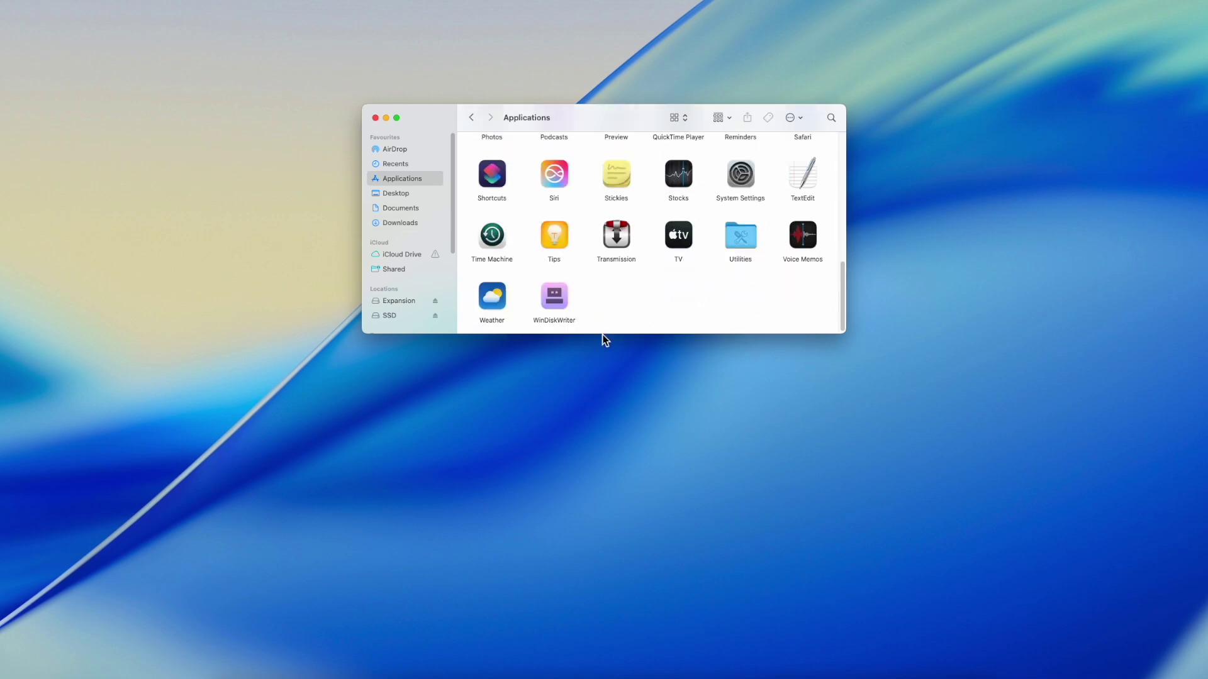
double_click(554, 297)
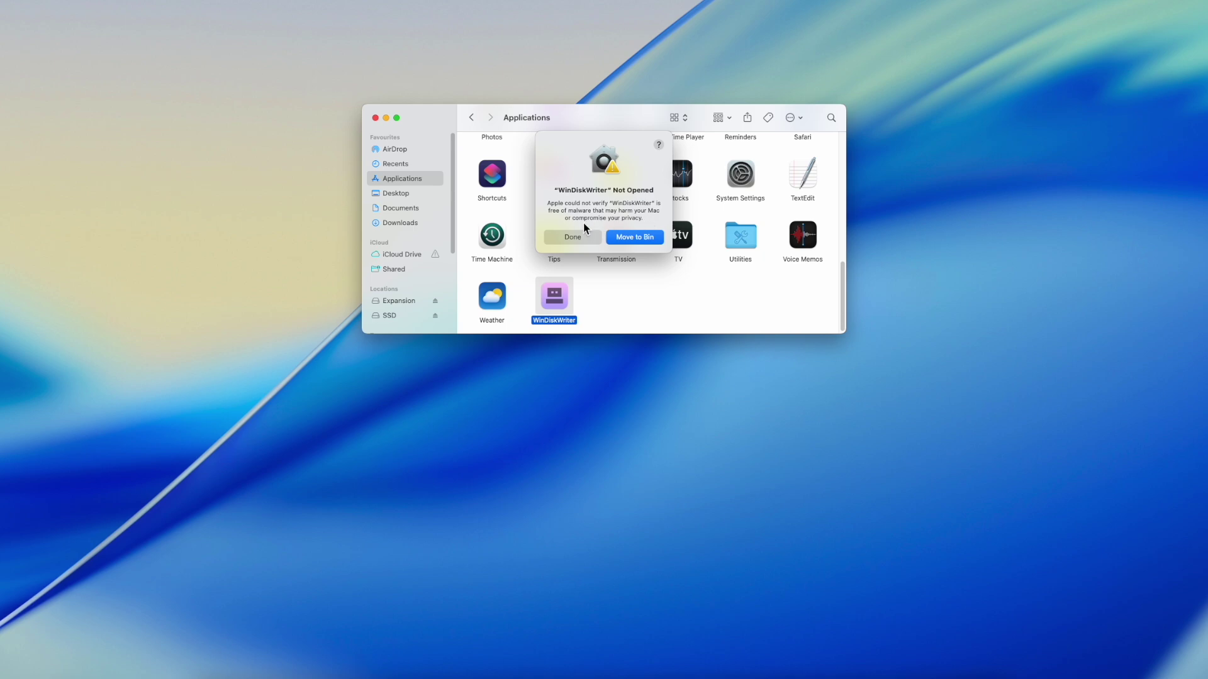
click(575, 240)
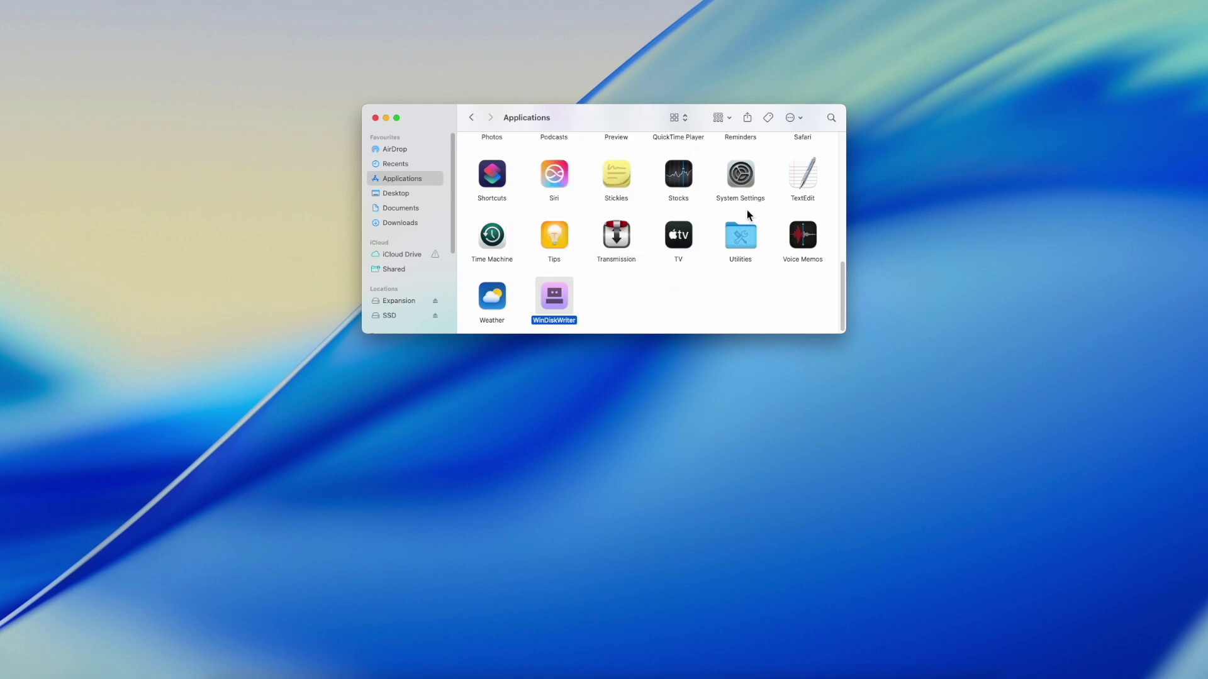
double_click(740, 178)
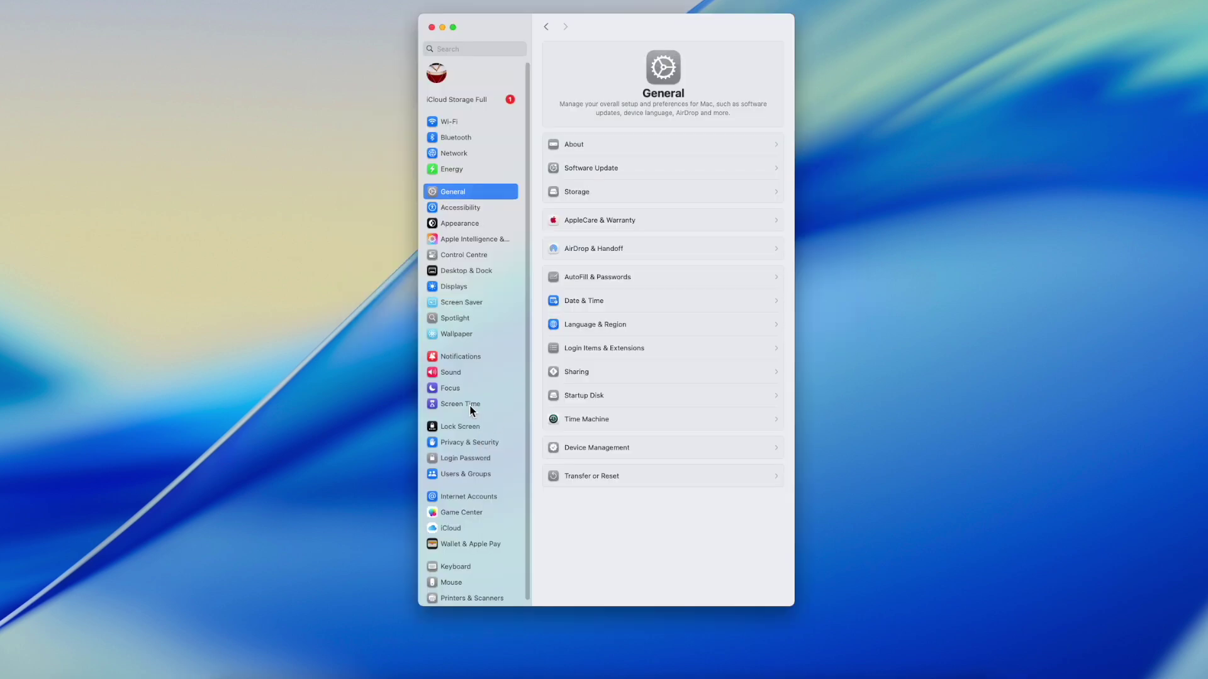
Approve WinDiskWriter with Open Anyway in Privacy & Security, authorising with the administrator password
click(479, 444)
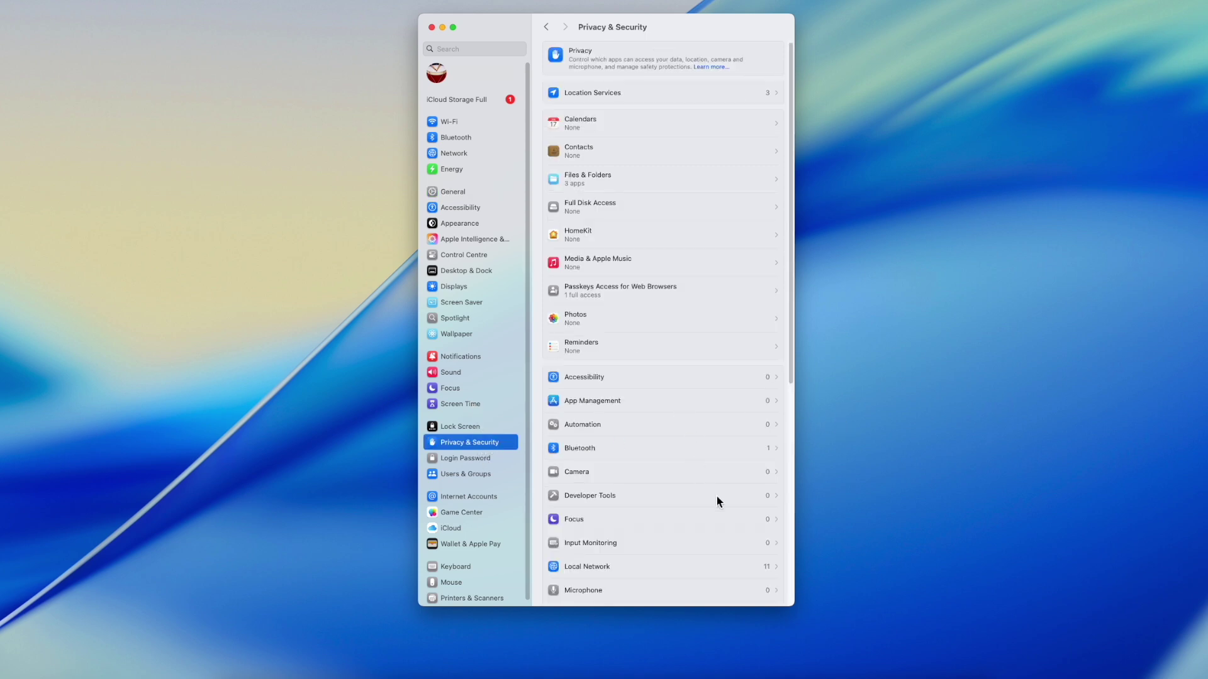
scroll(717, 501, down, 10)
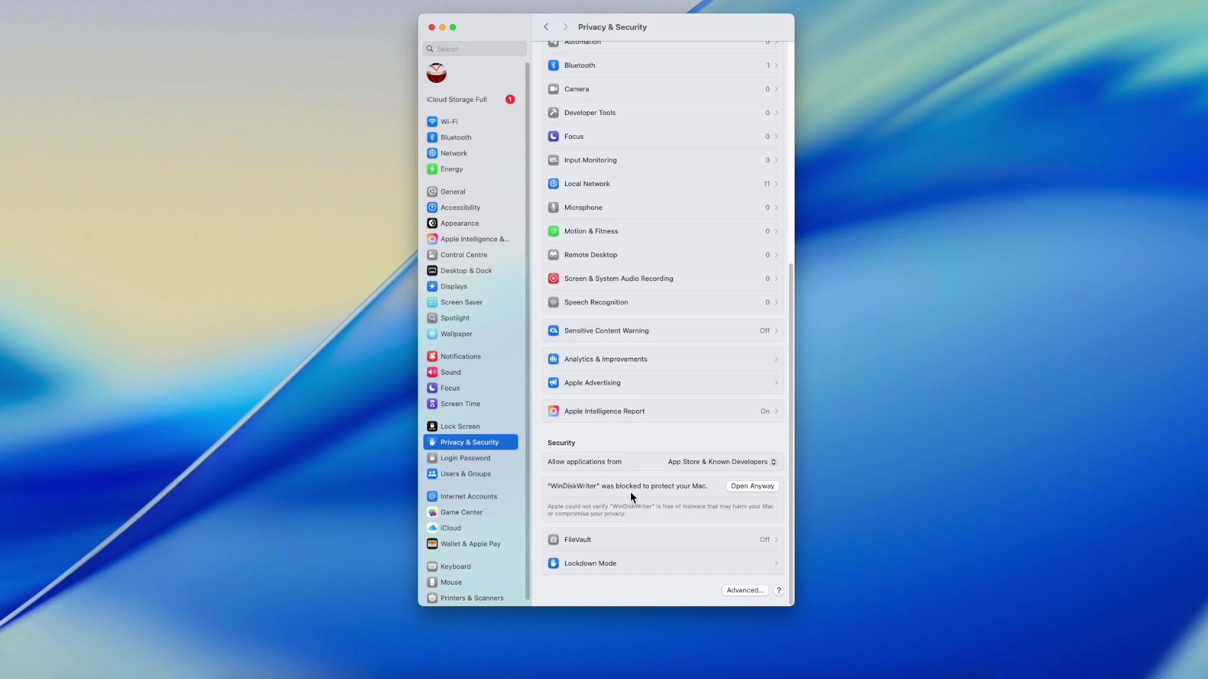
click(762, 489)
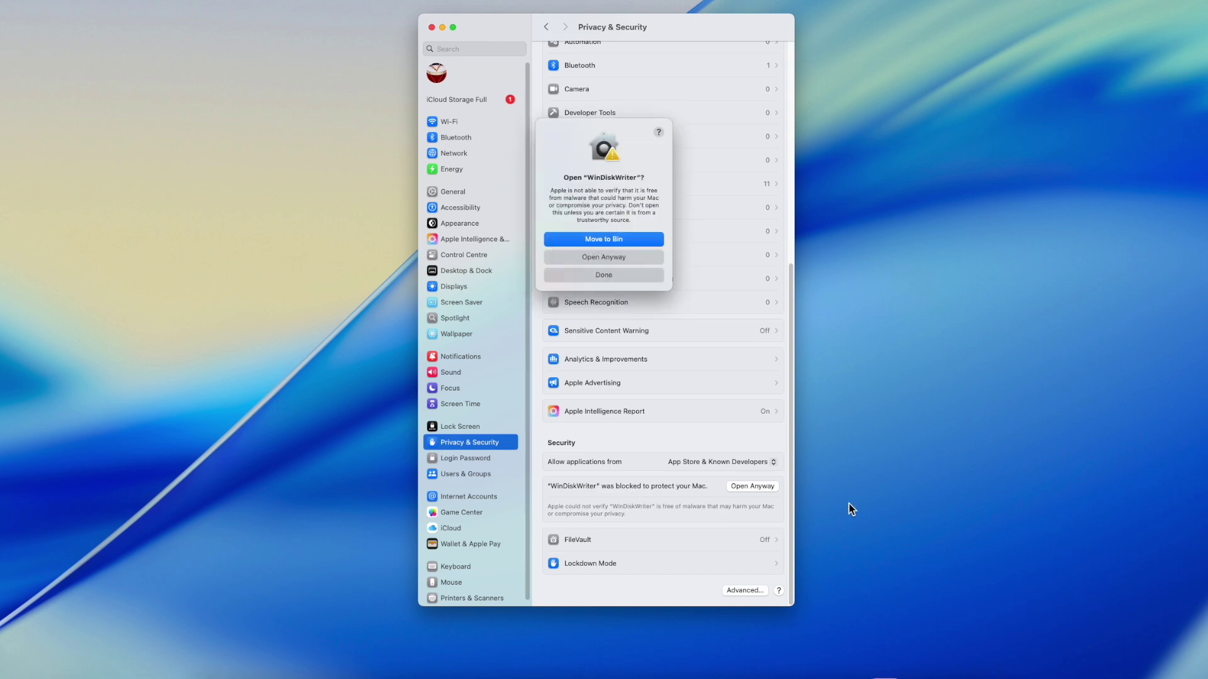
click(611, 260)
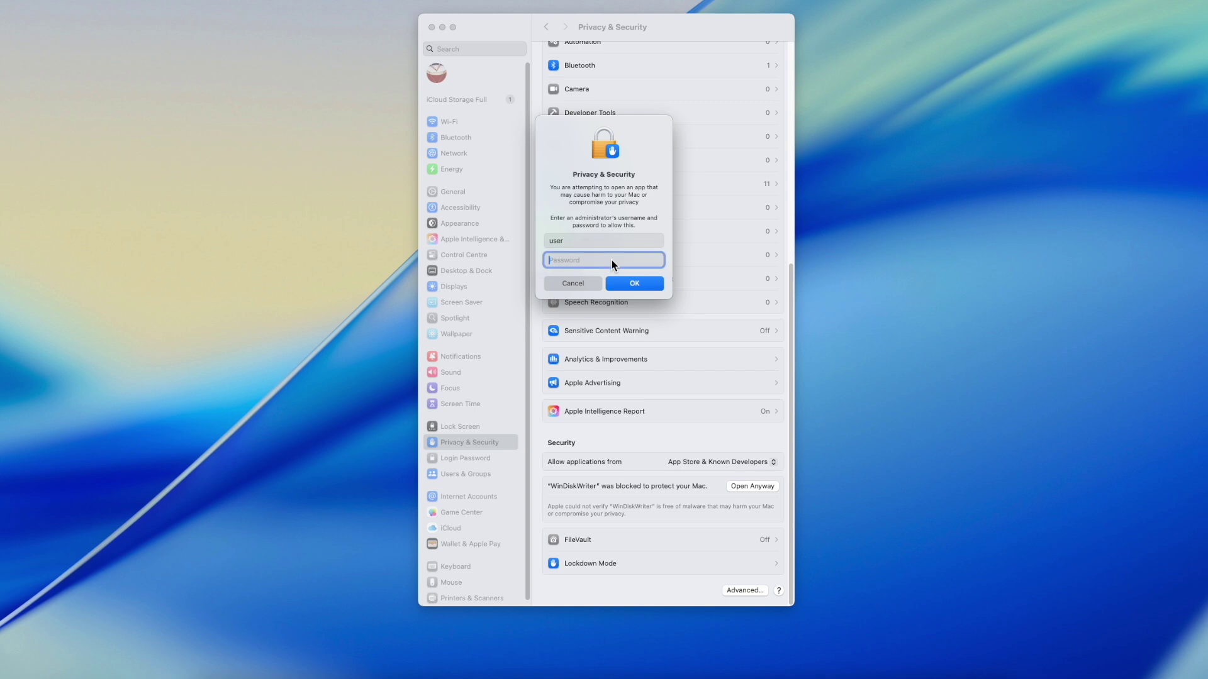
text(****)
click(644, 284)
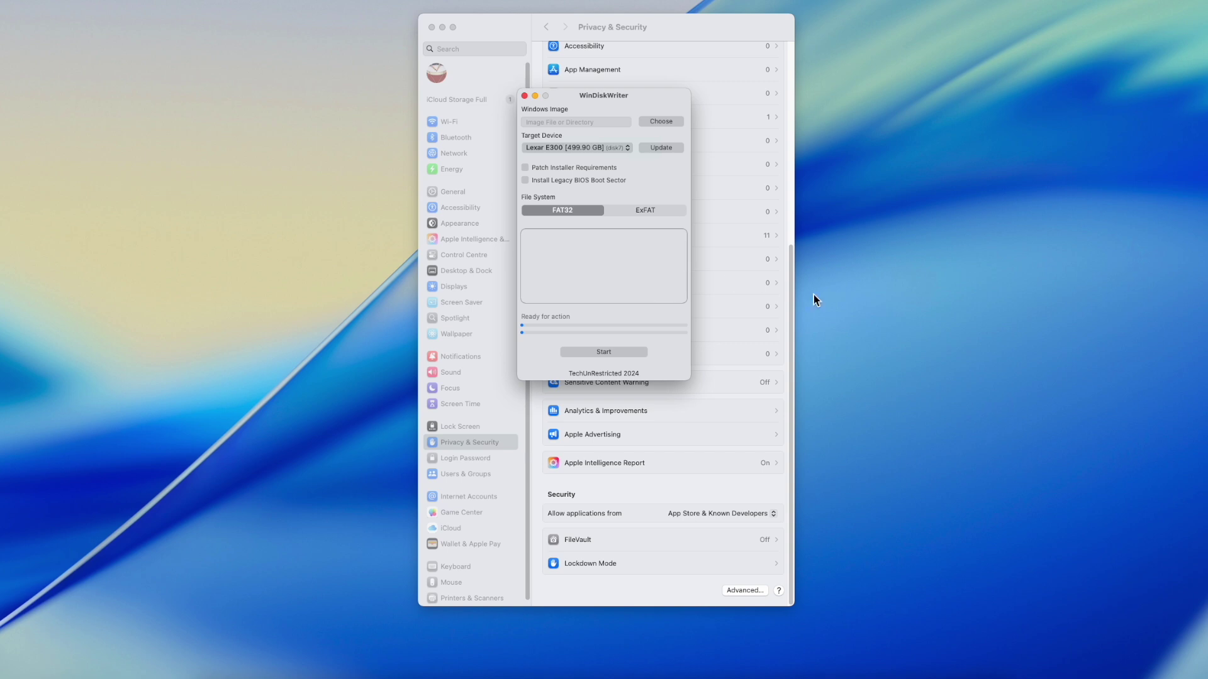
Close System Settings and load Win11_24H2_English_x64.iso from Downloads as the Windows image
click(431, 27)
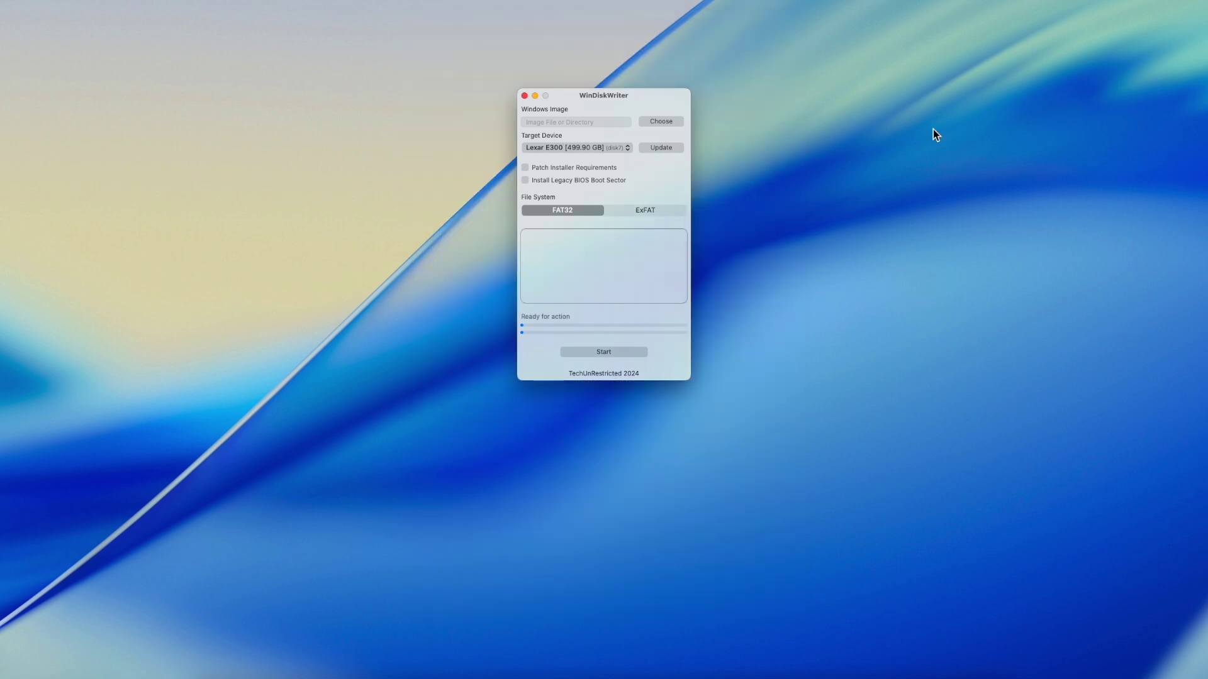
click(663, 123)
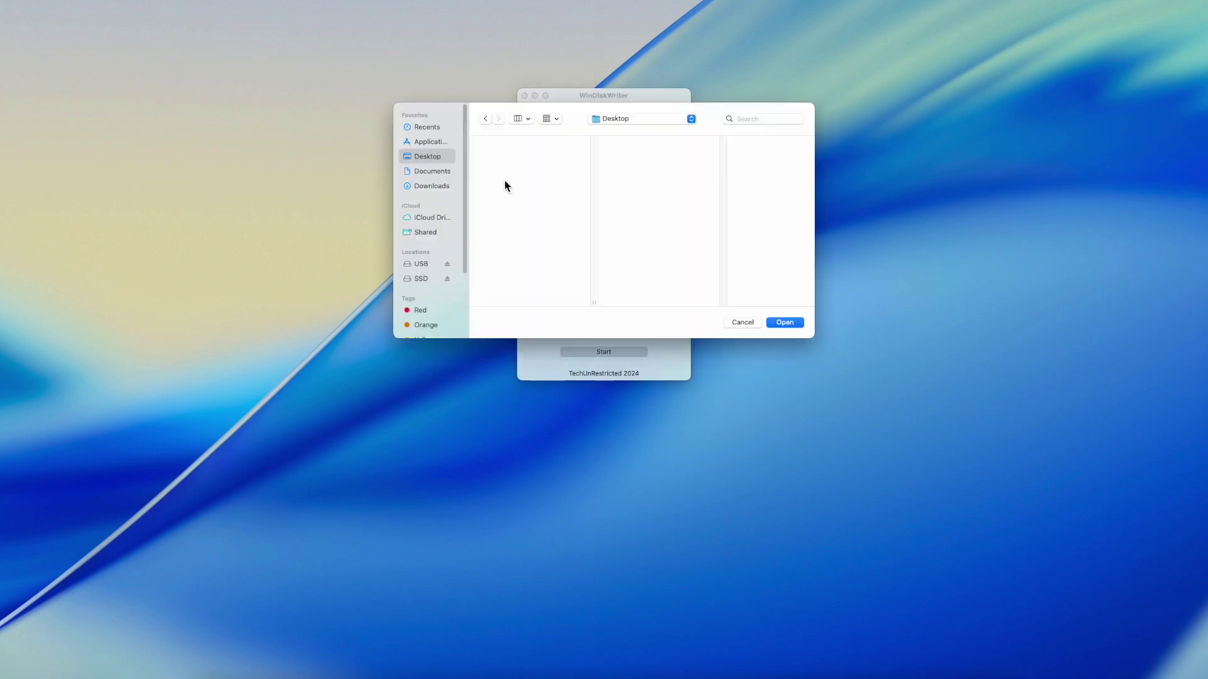
click(441, 188)
click(545, 145)
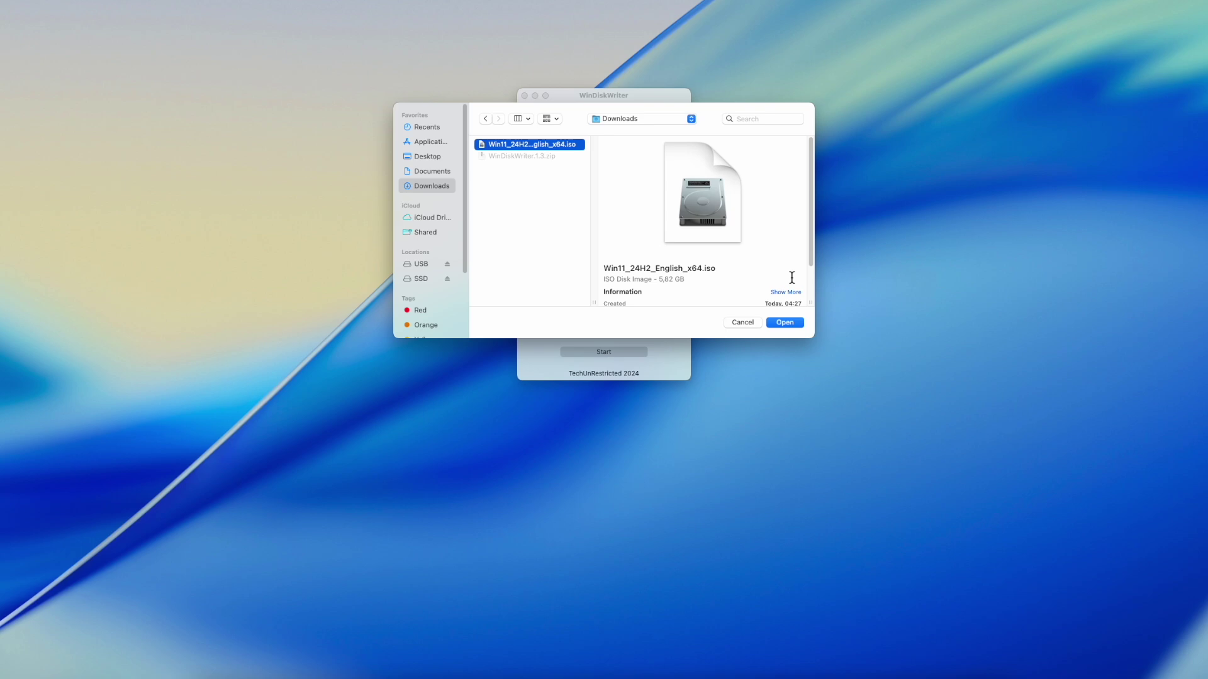
click(787, 323)
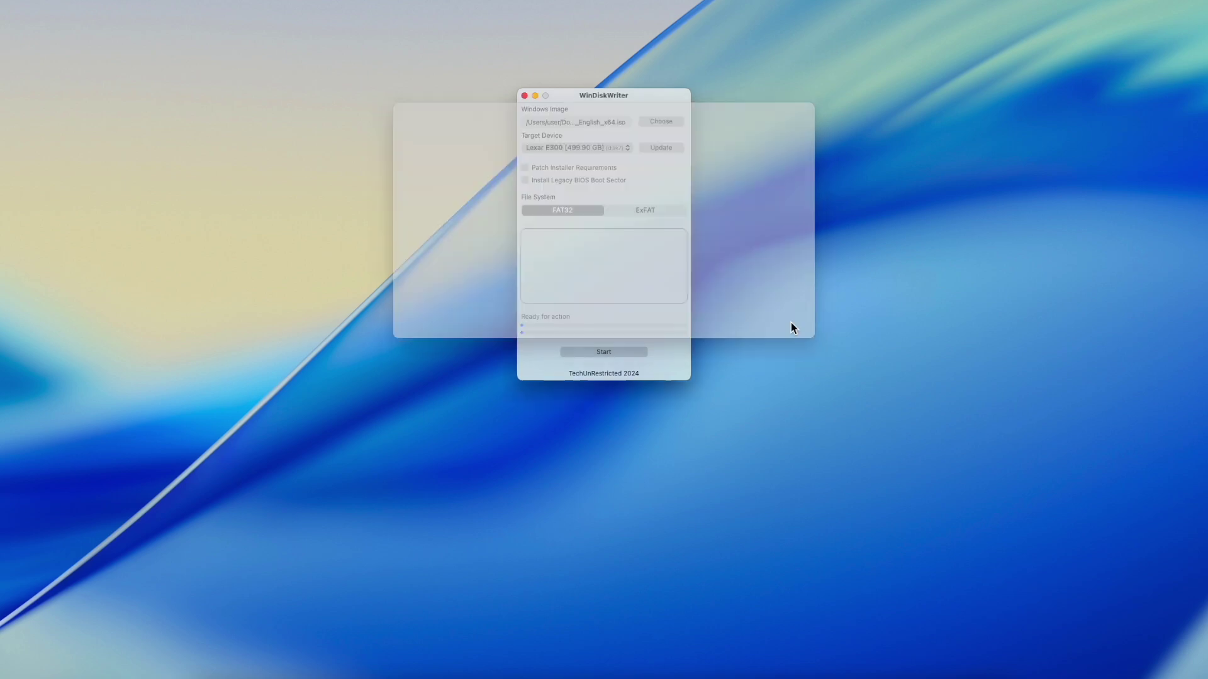
Rescan all whole disks and set the target device to the 30.77 GB USB SanDisk
click(625, 149)
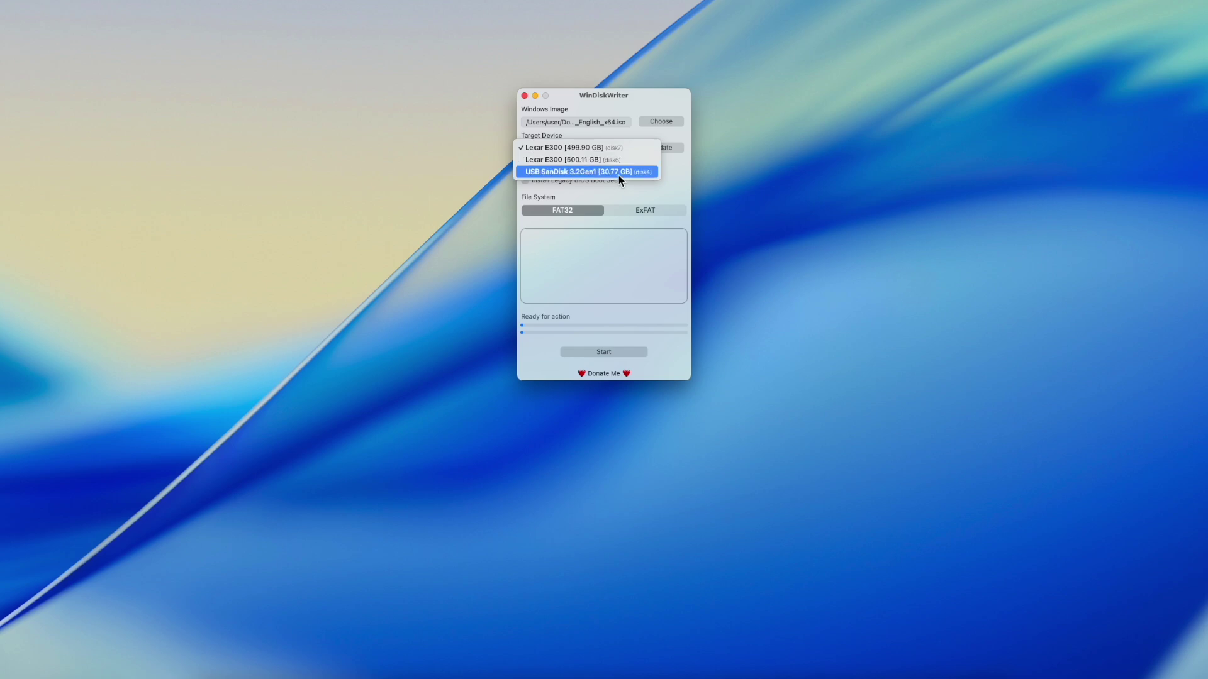
click(618, 174)
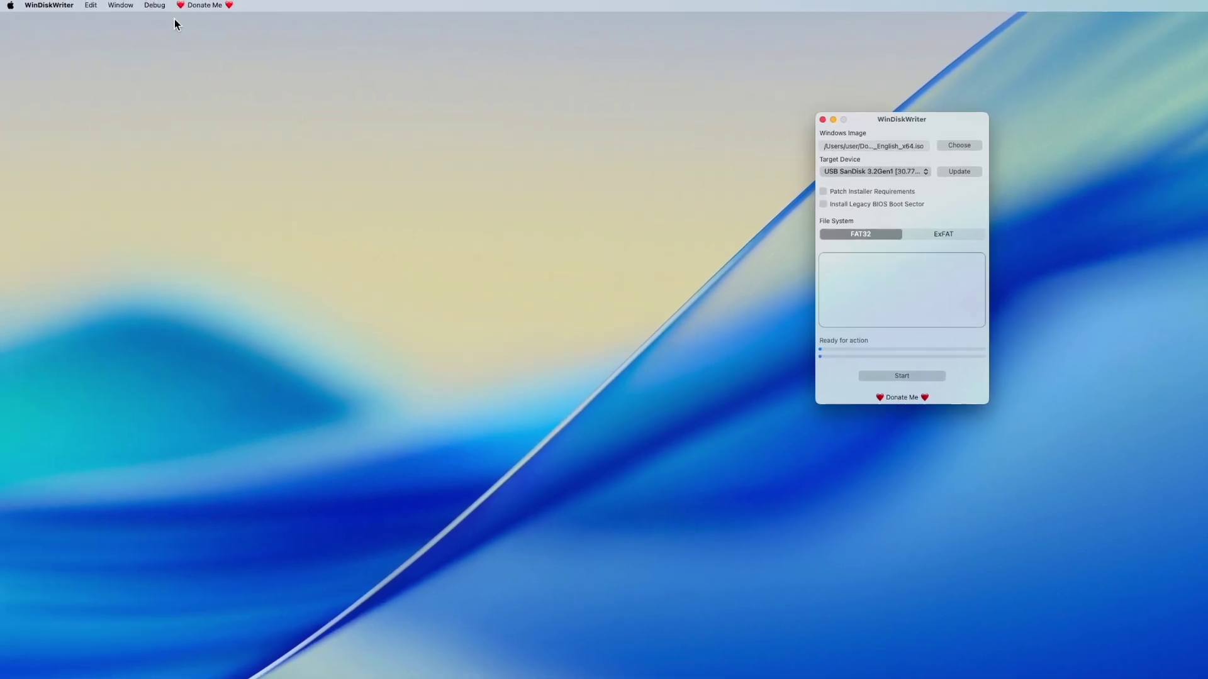
click(154, 6)
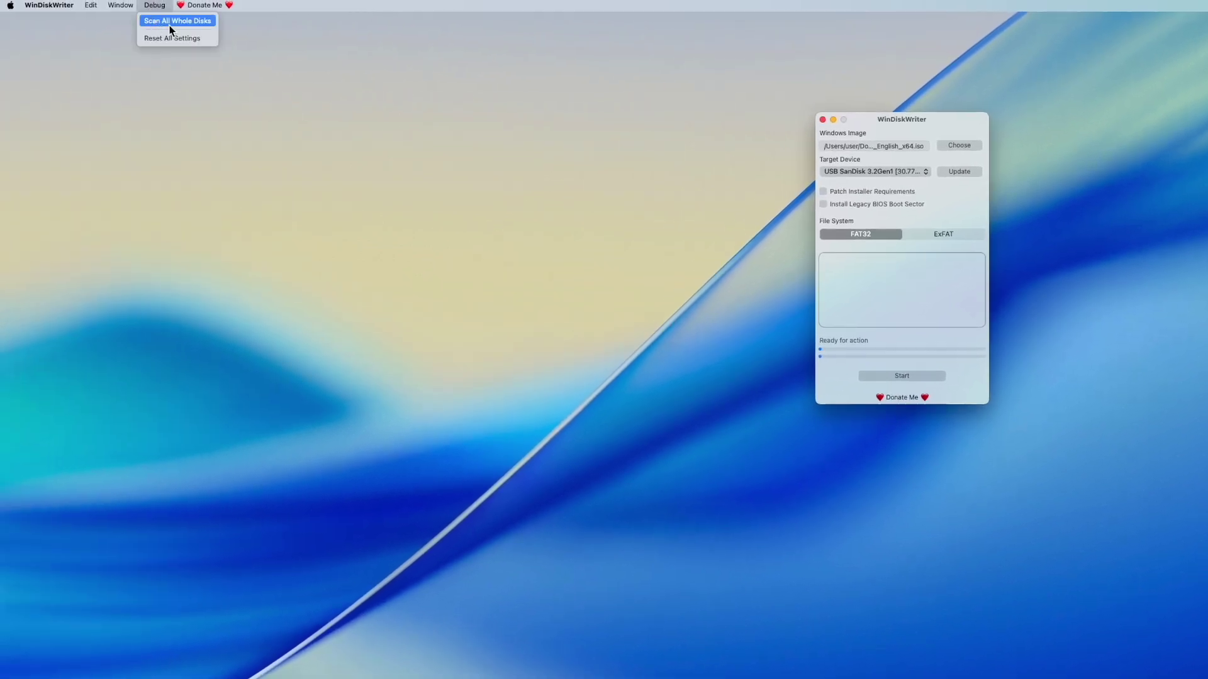
click(169, 25)
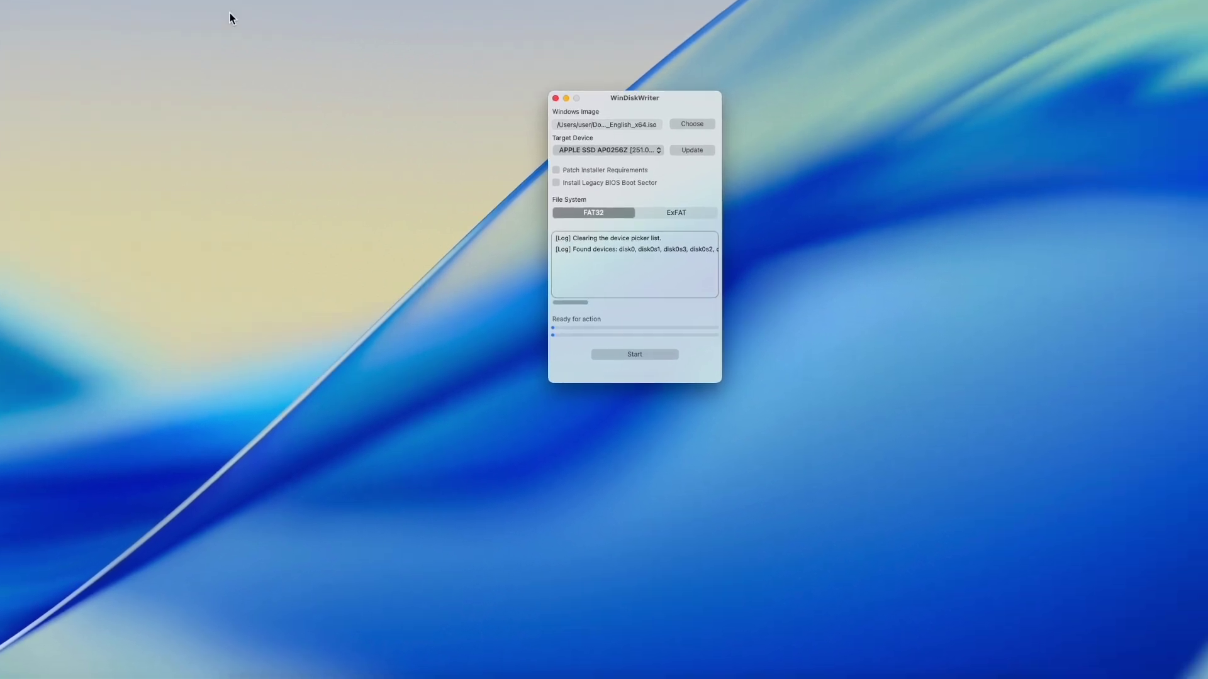
click(654, 148)
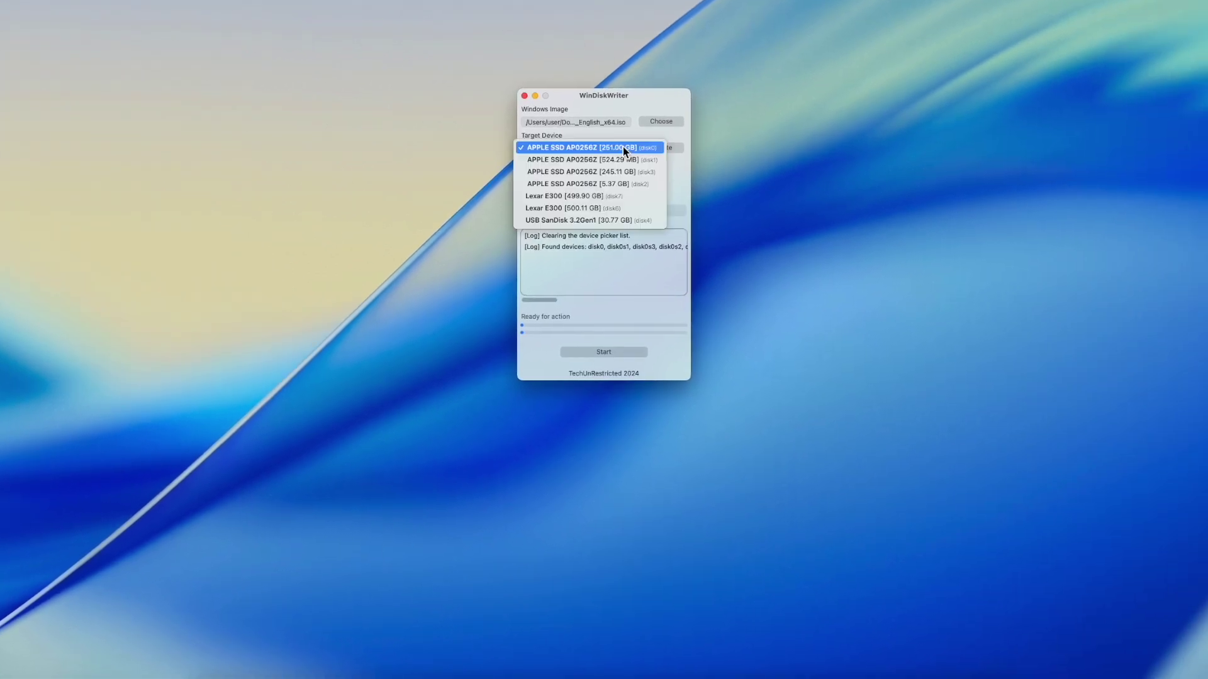
click(616, 220)
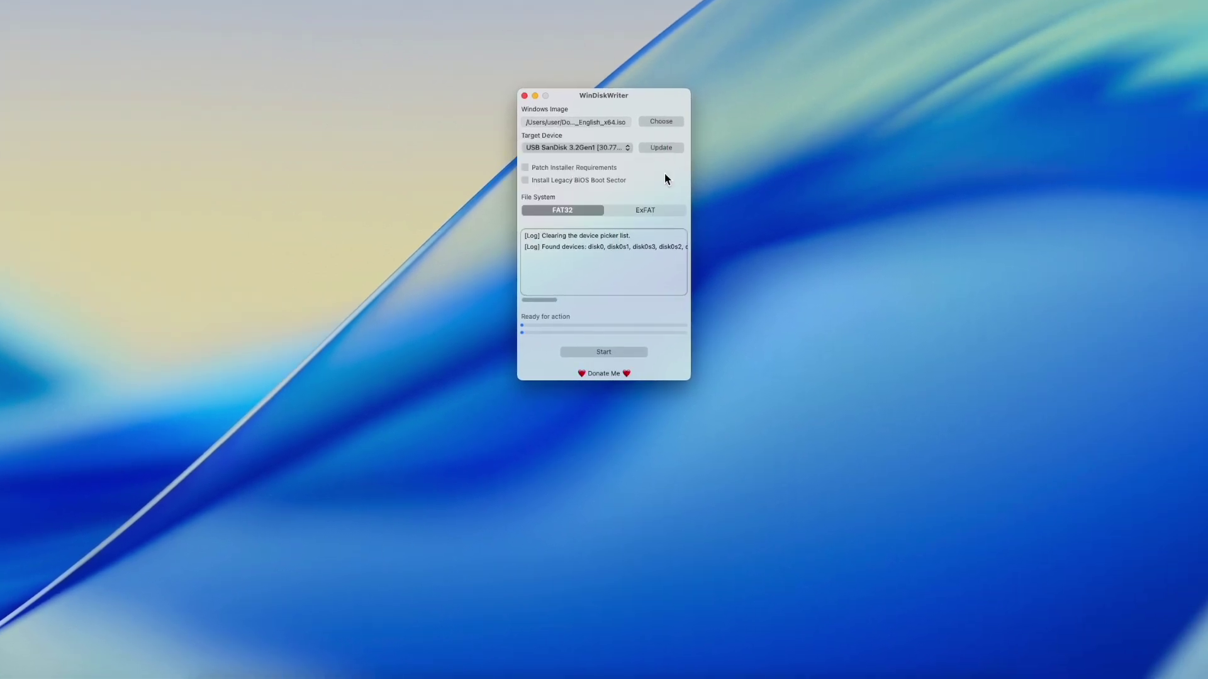
Start writing the image to the USB SanDisk, confirming the erase and allowing removable-volume access
click(619, 355)
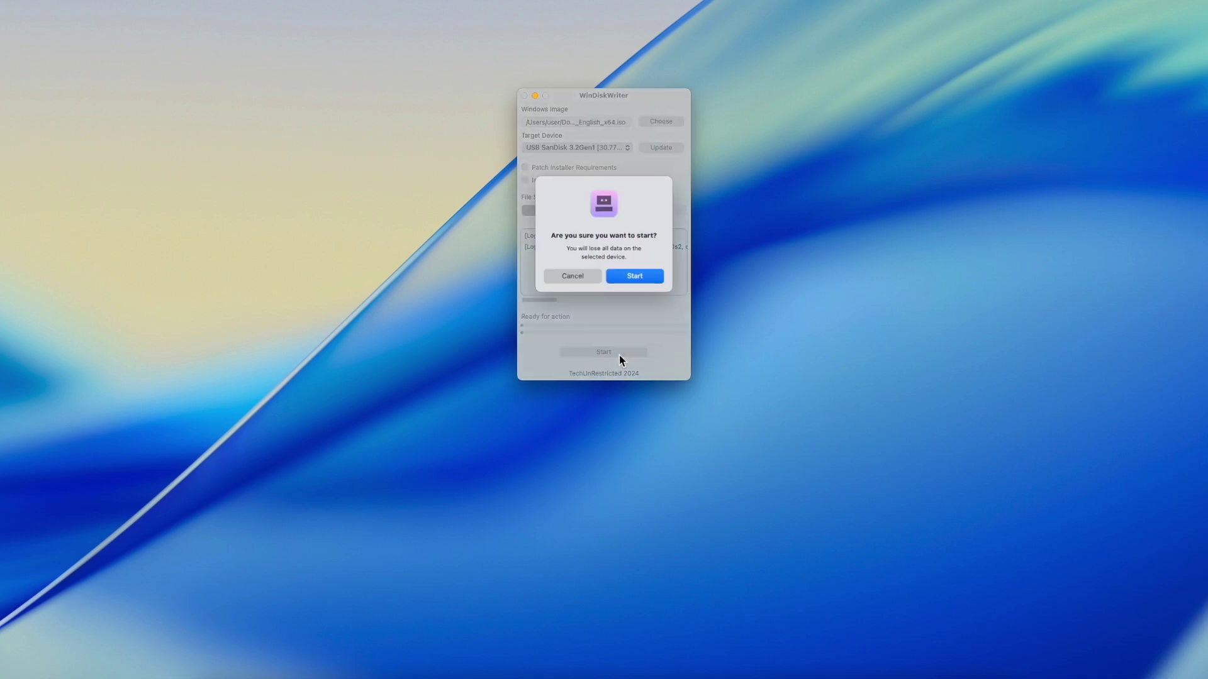
click(645, 277)
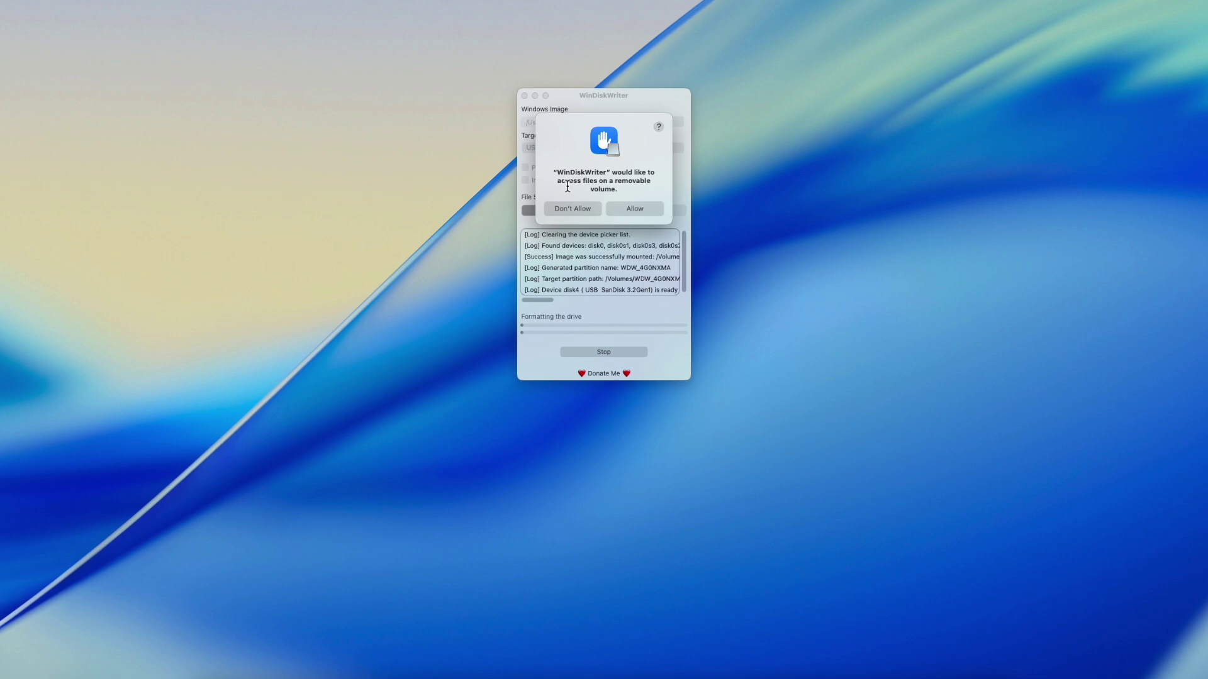
click(635, 209)
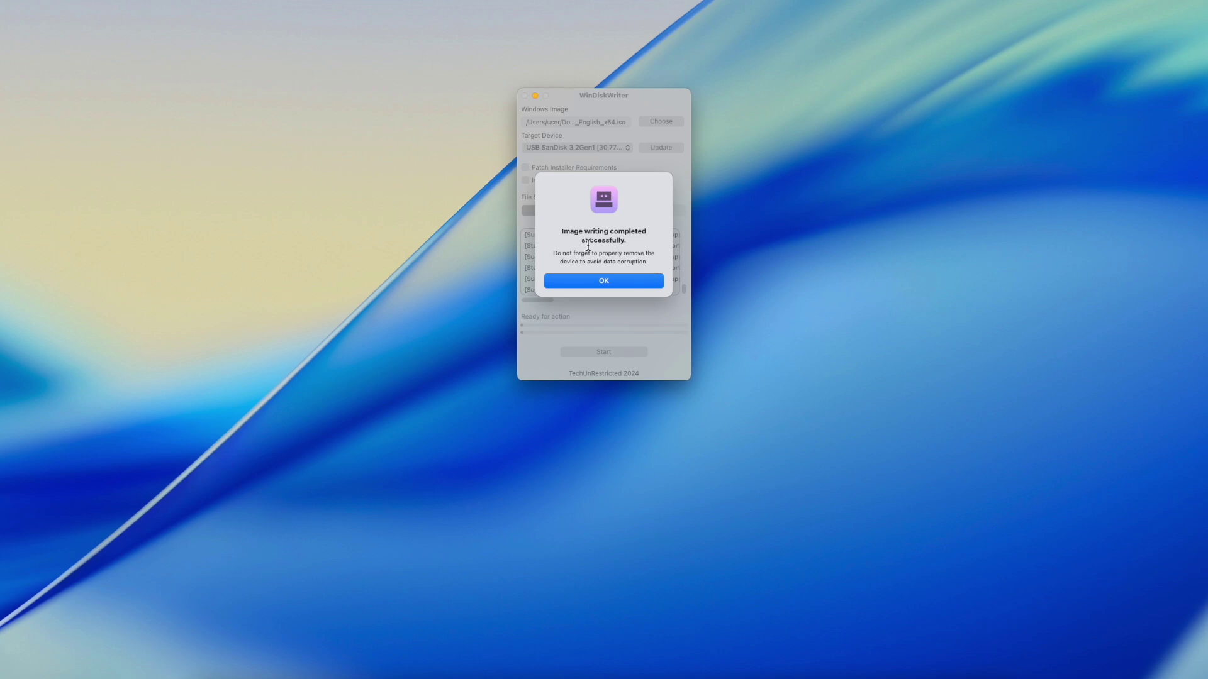
Dismiss the 'image writing completed successfully' message with OK
click(603, 281)
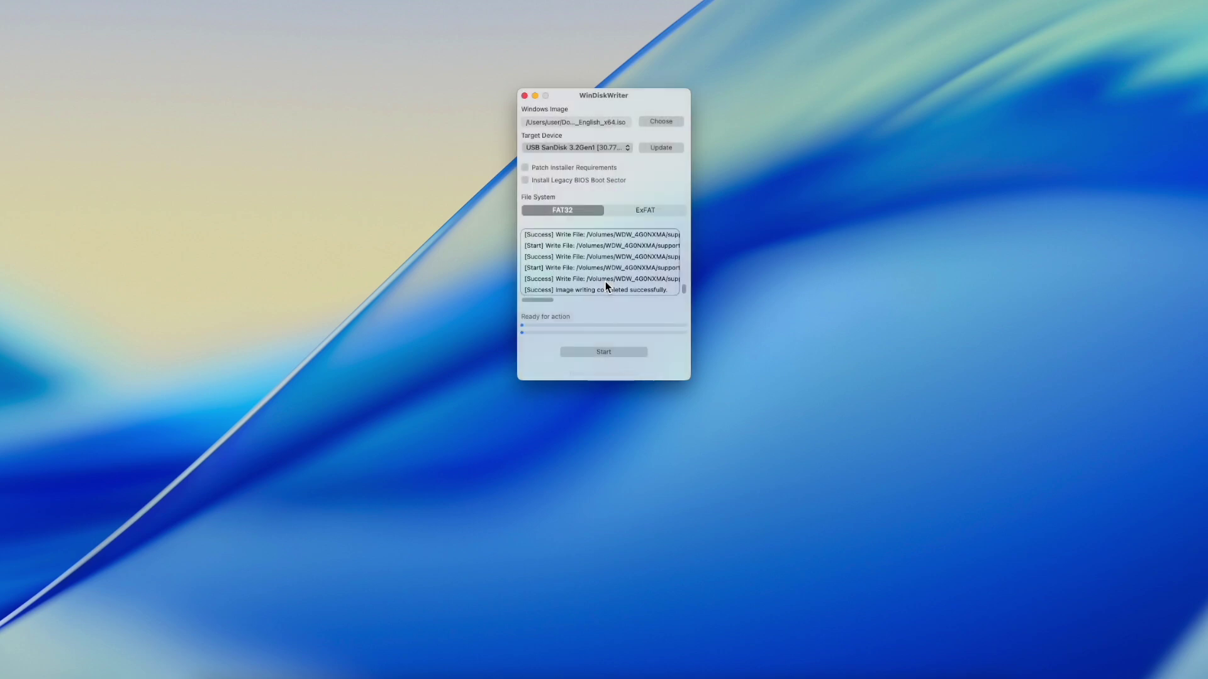